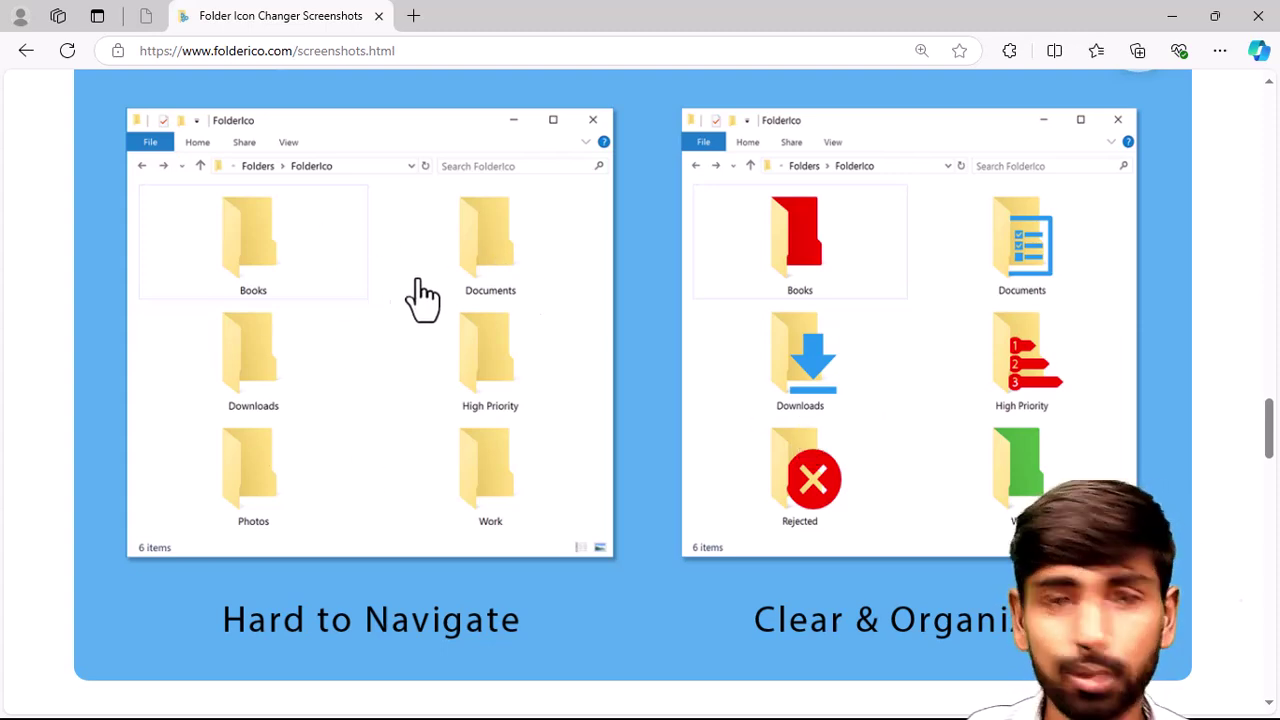
scroll(835, 365, up, 8)
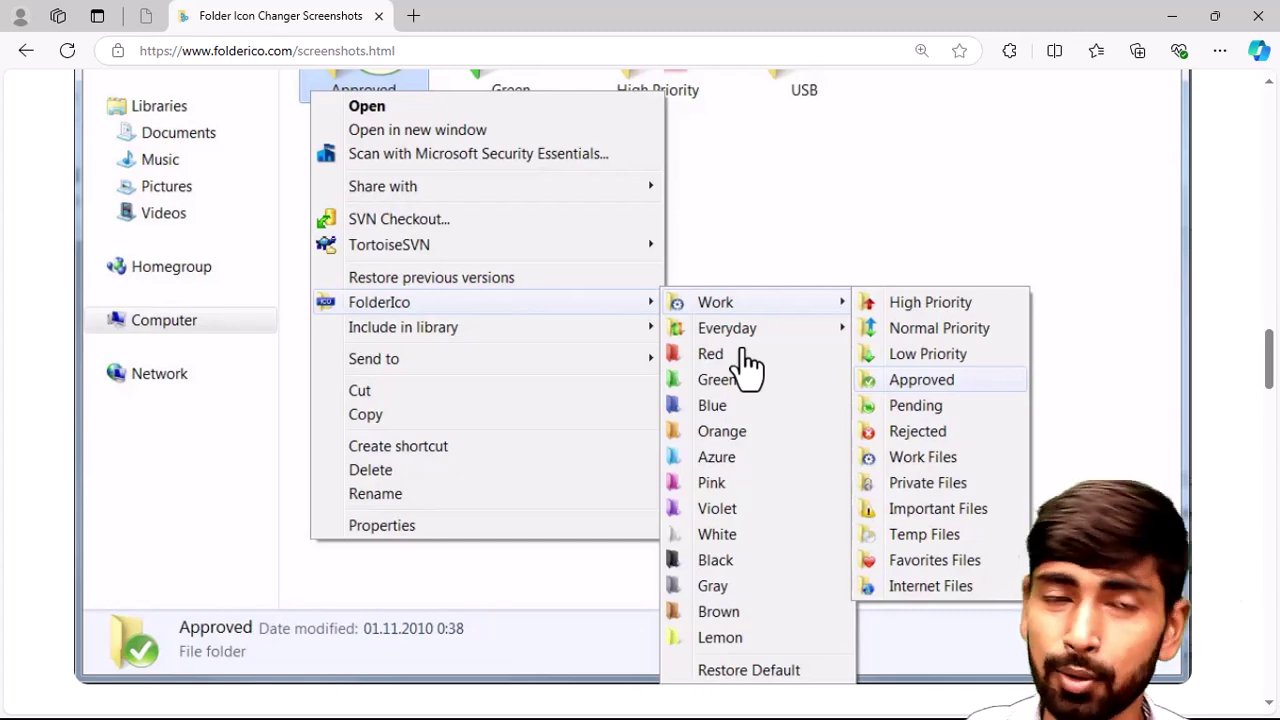
scroll(763, 457, down, 7)
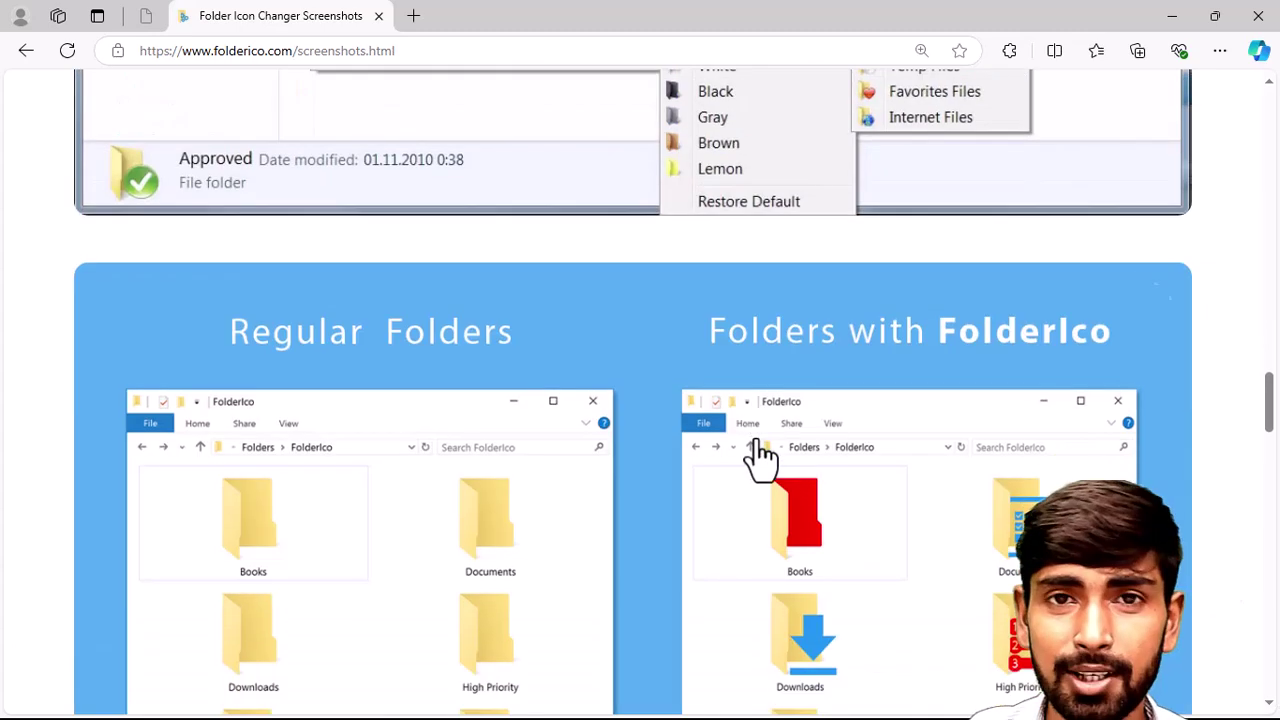
Search Google for "folderico" and open the official folderico.com website from the results.
key(alt+Left)
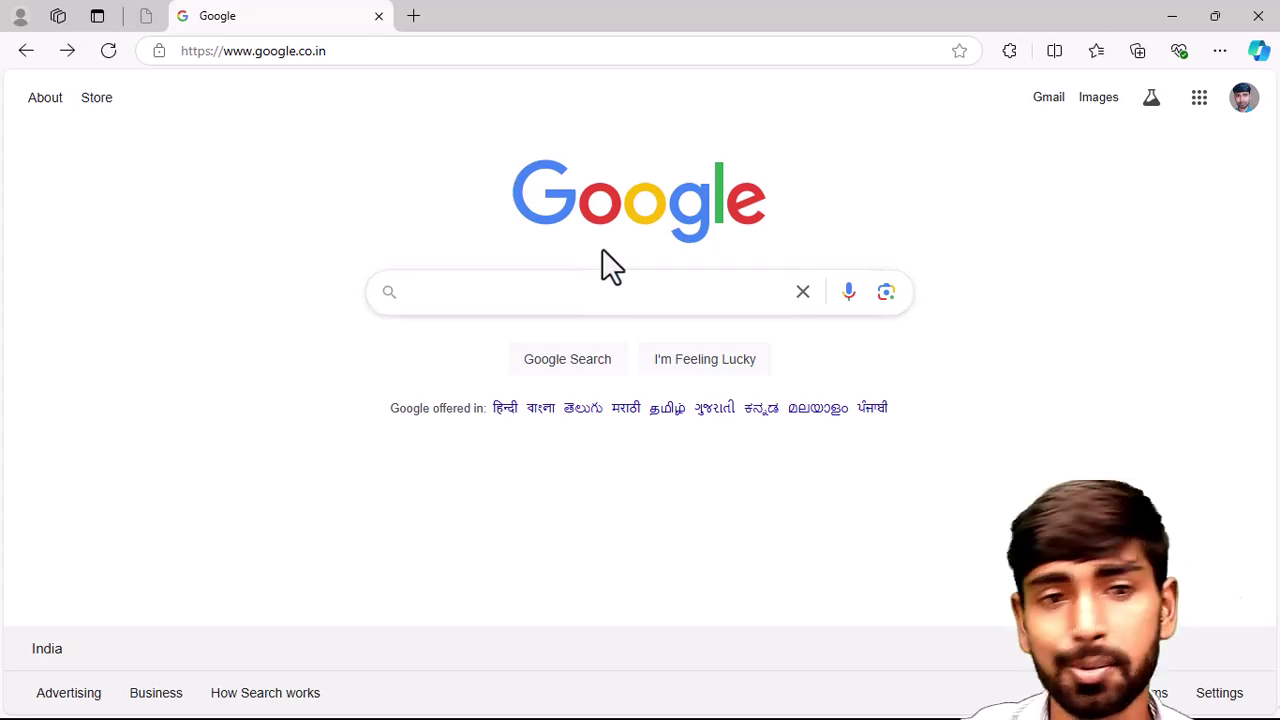
click(495, 292)
text(folderico)
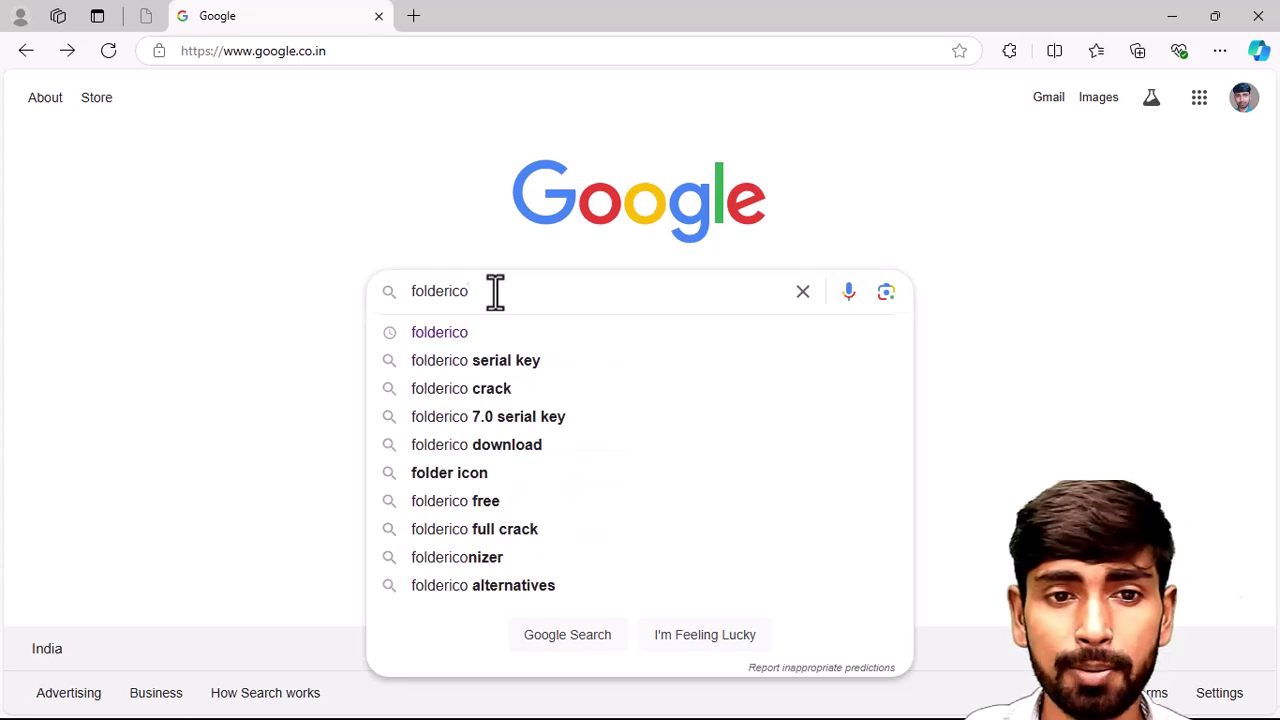
key(Return)
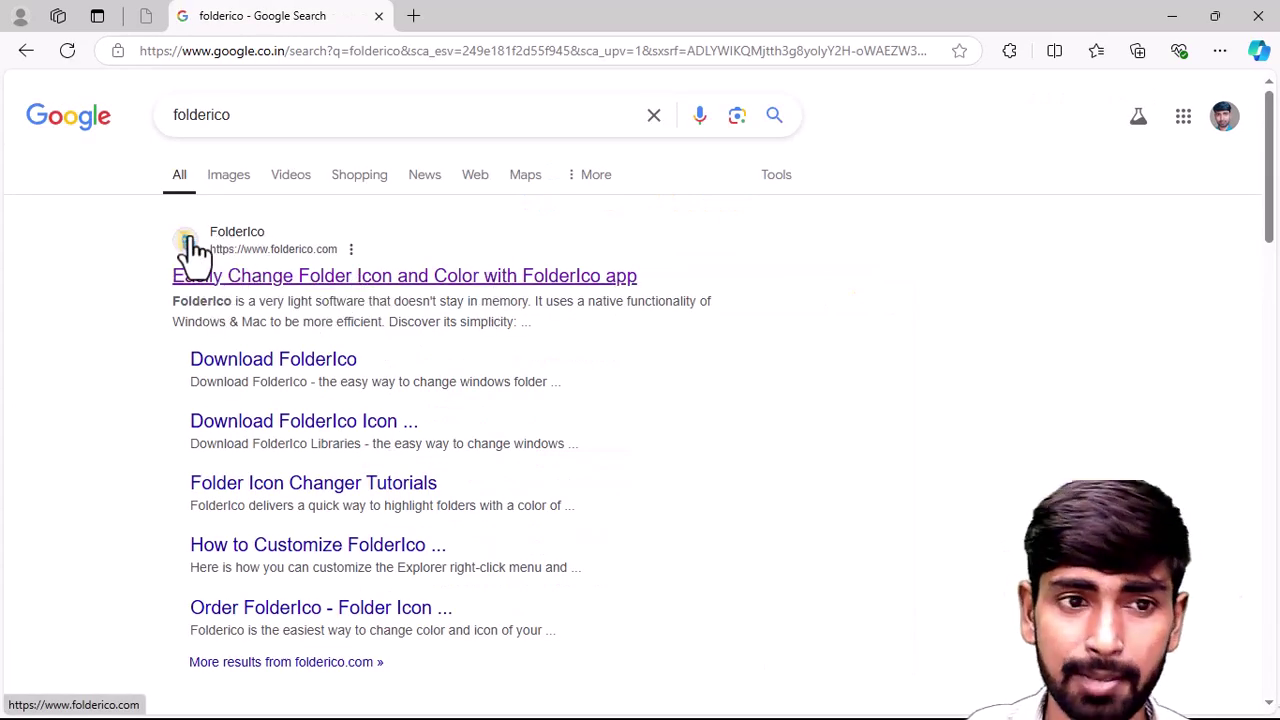
click(286, 282)
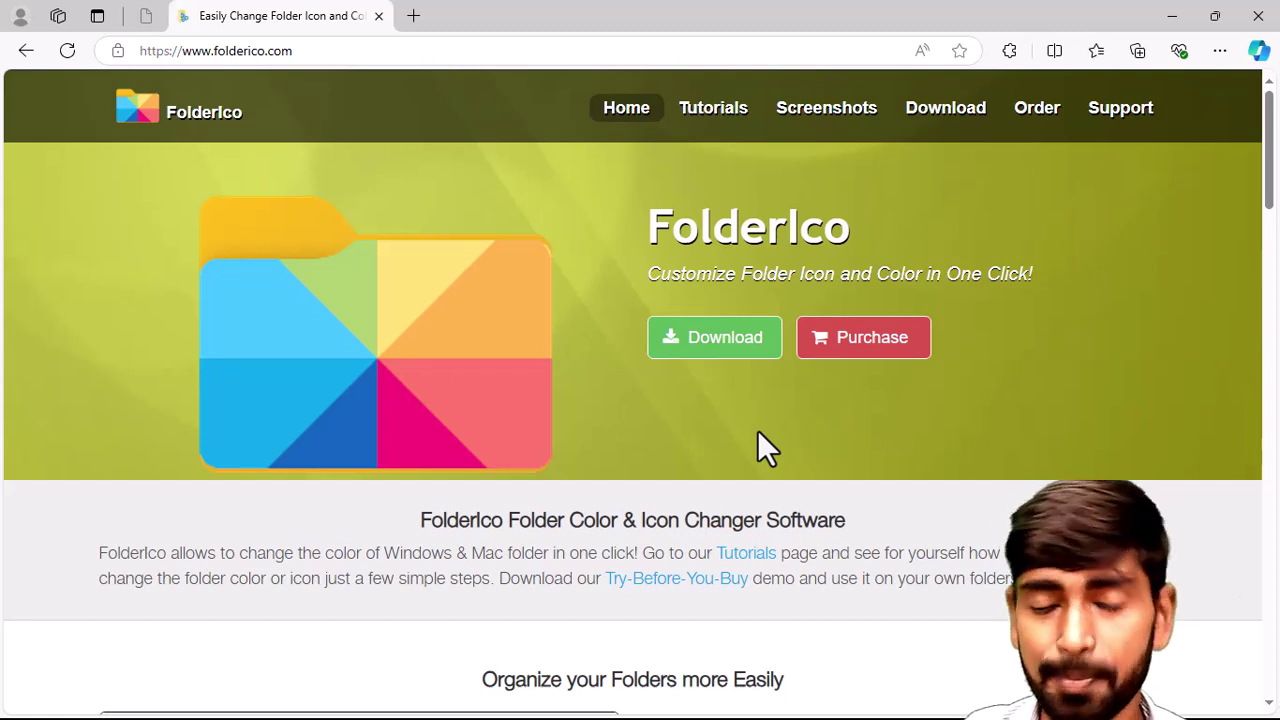
Go to FolderIco's download page and download the Windows version of the program.
click(714, 348)
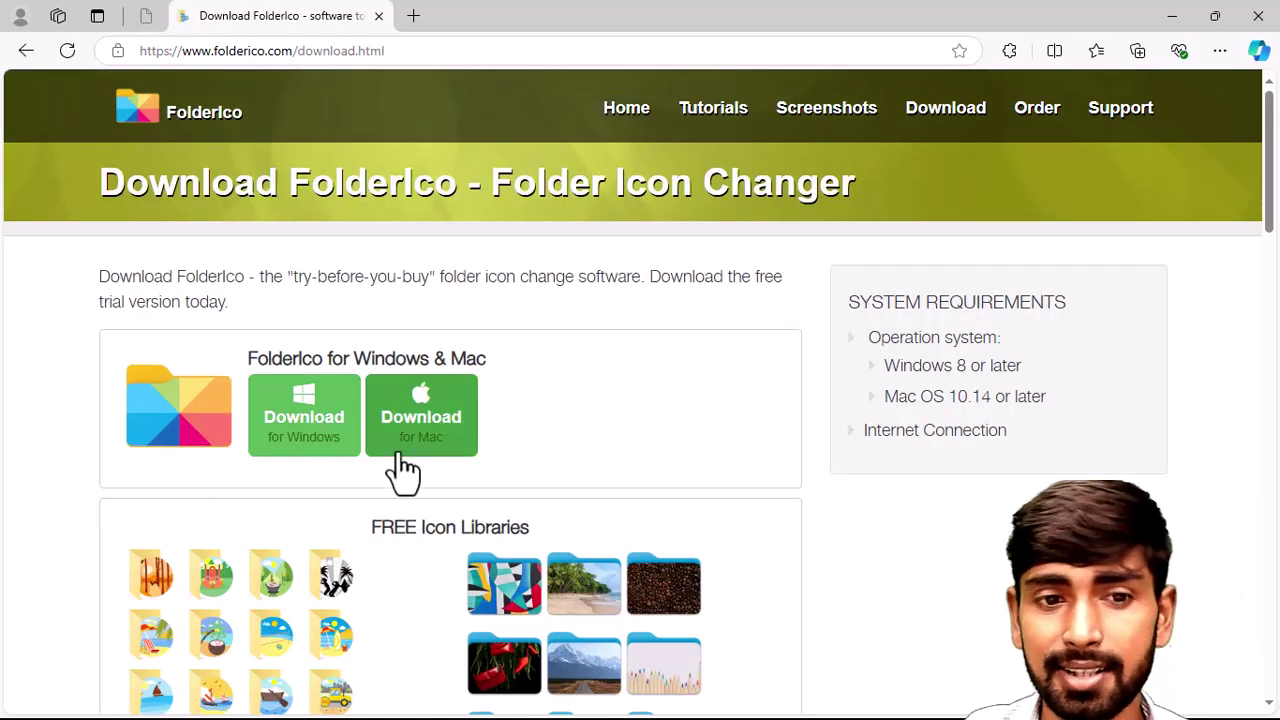
scroll(520, 455, down, 1)
scroll(520, 455, down, 2)
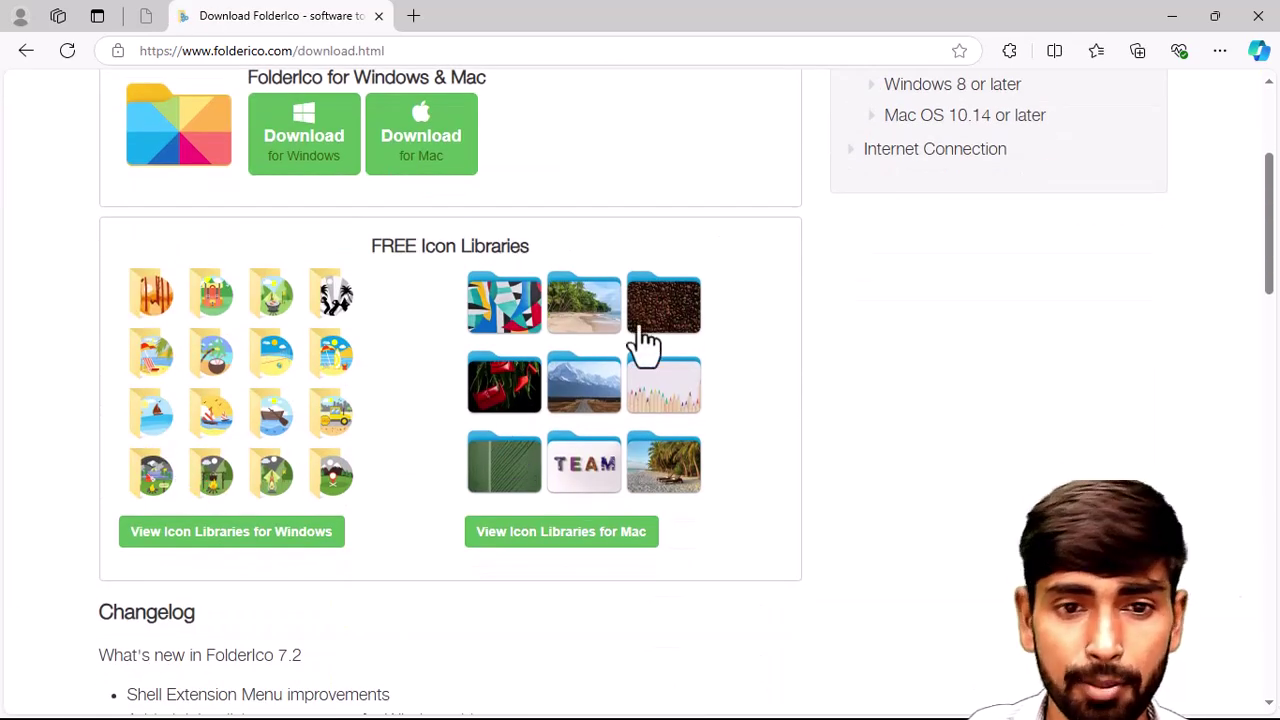
scroll(393, 371, up, 1)
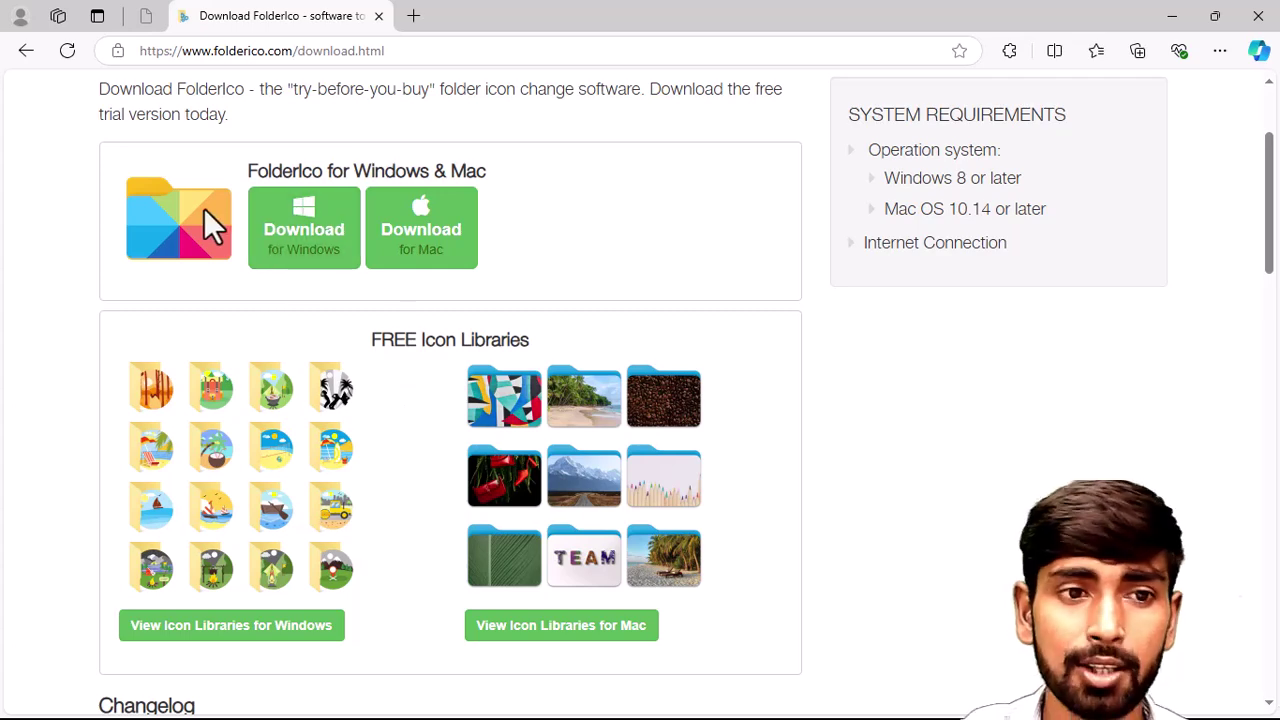
scroll(471, 314, up, 2)
scroll(330, 440, down, 1)
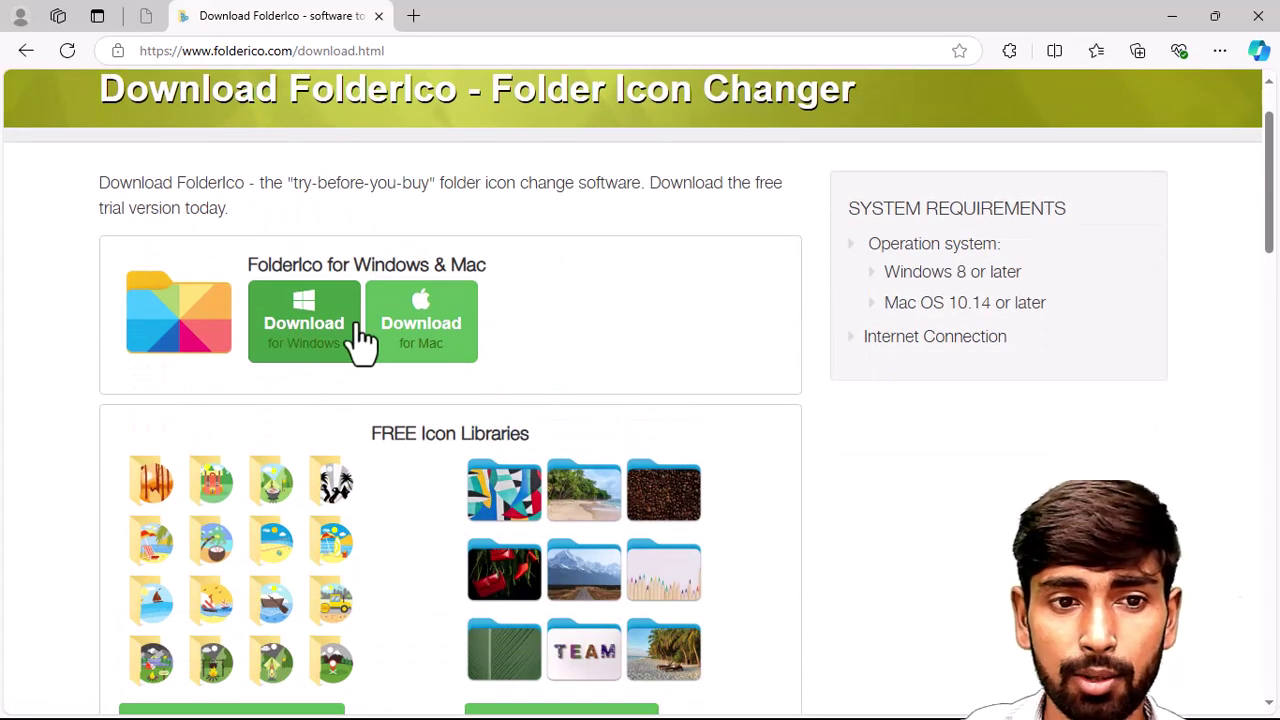
click(300, 356)
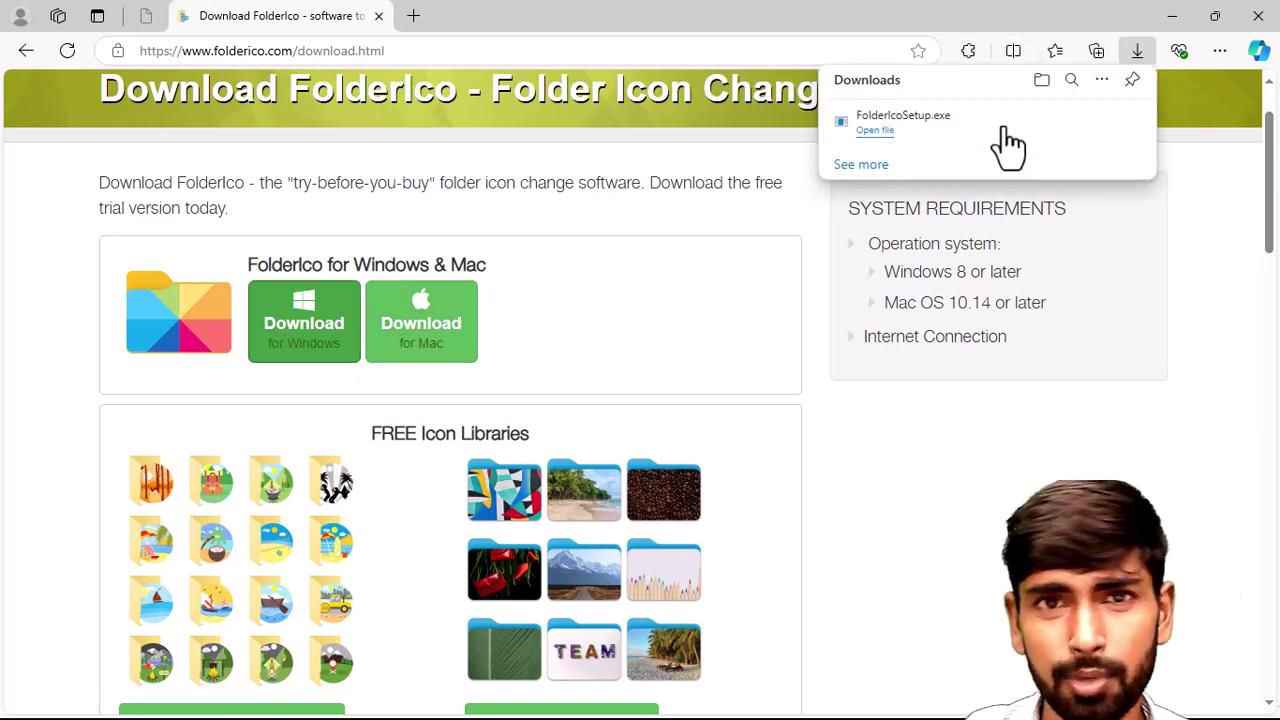
Run the downloaded FolderIcoSetup.exe and install the program with the default Start Menu folder.
click(877, 132)
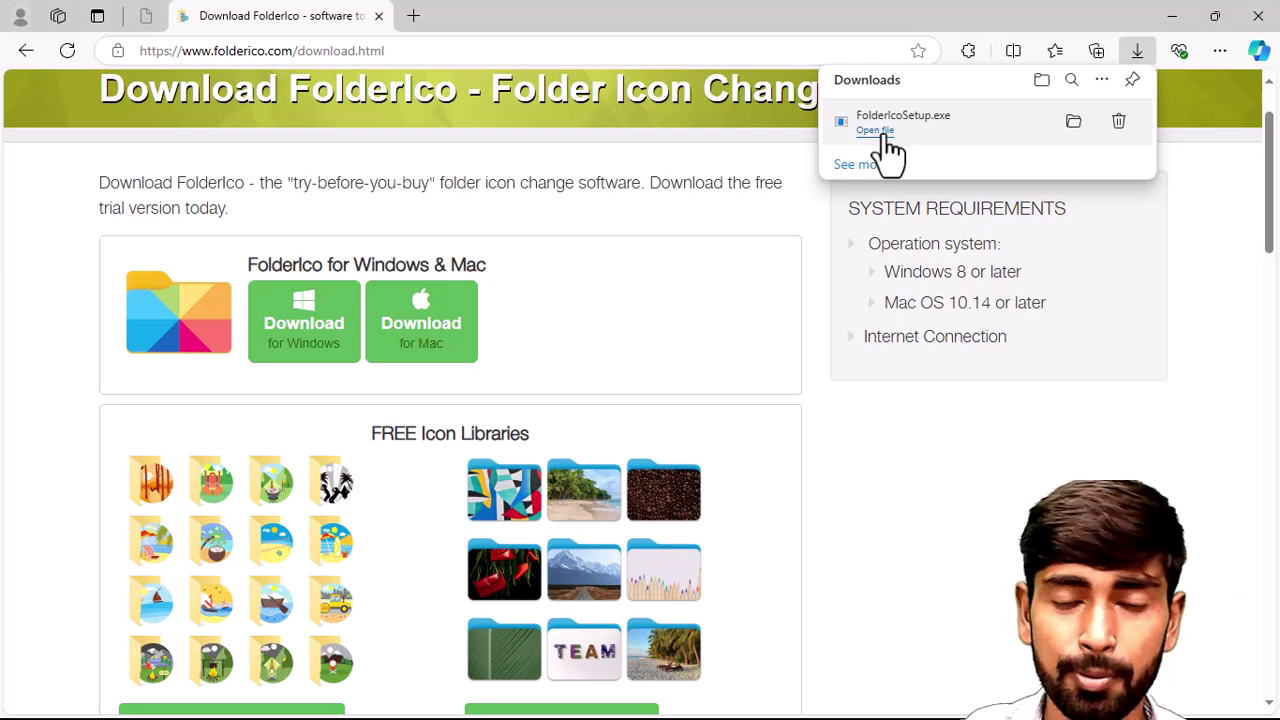
click(798, 550)
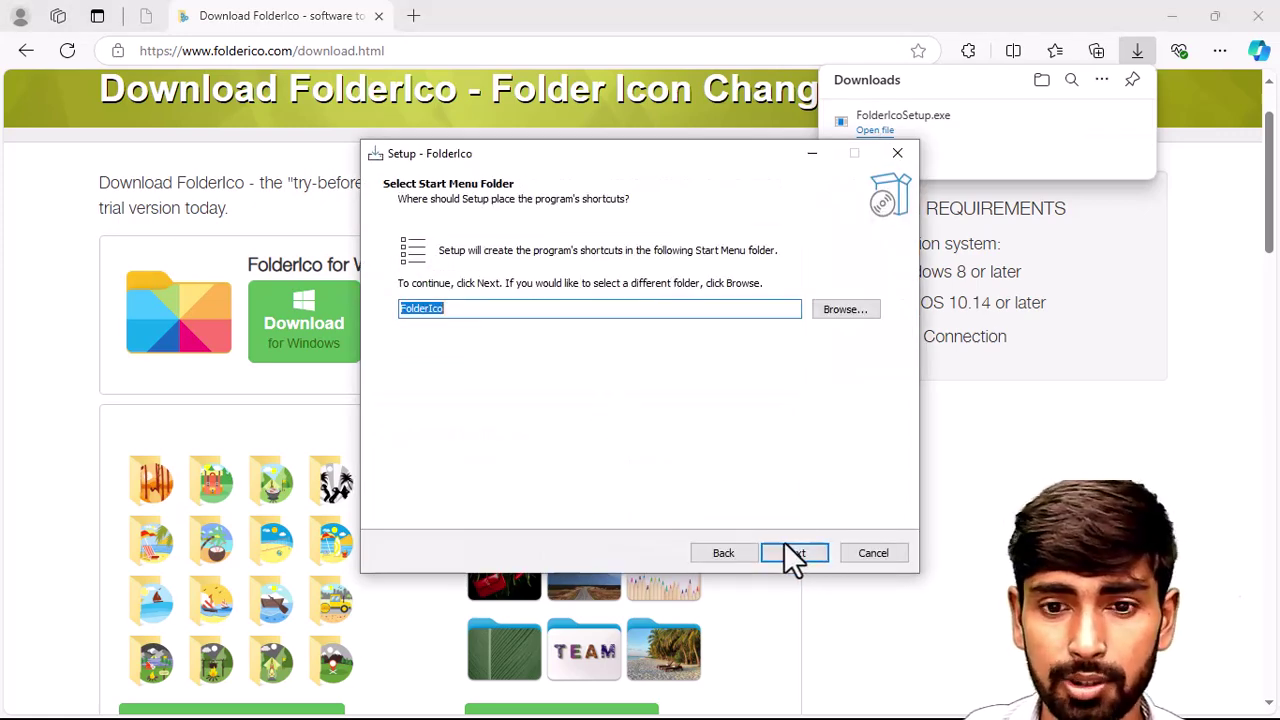
click(786, 548)
click(789, 548)
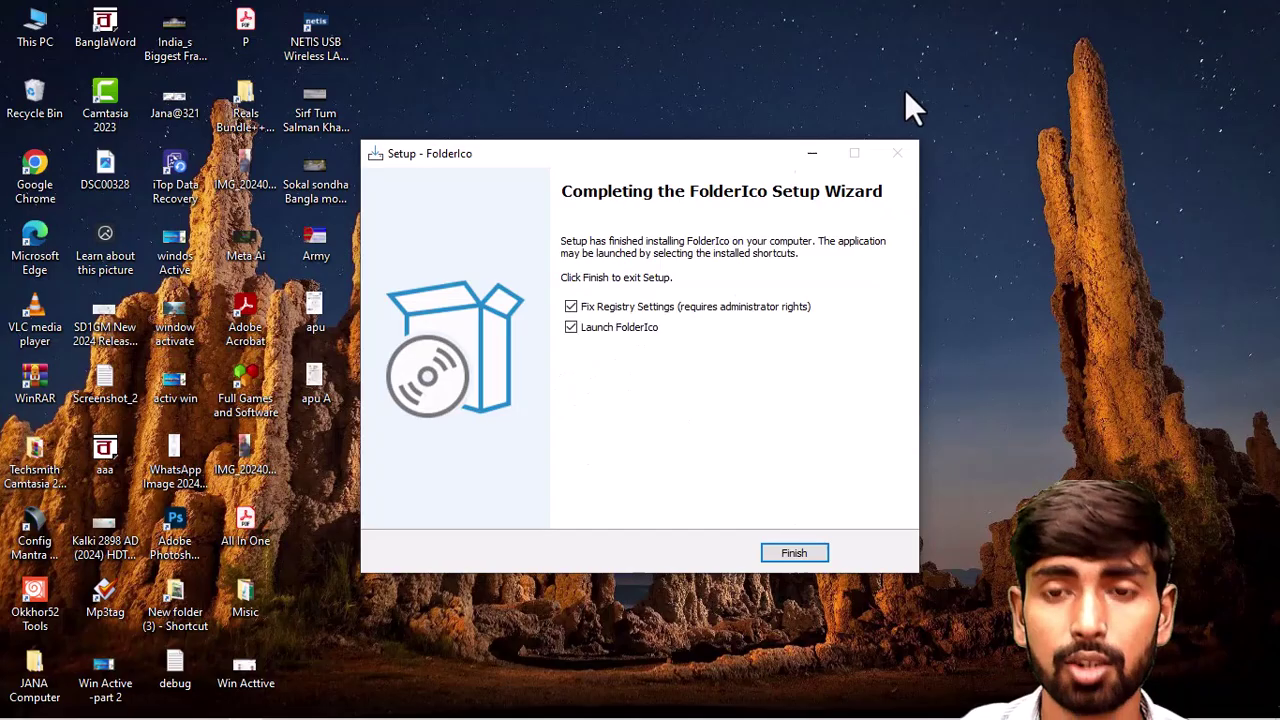
Finish the FolderIco setup with Fix Registry Settings and Launch FolderIco kept enabled.
drag(691, 147, 645, 116)
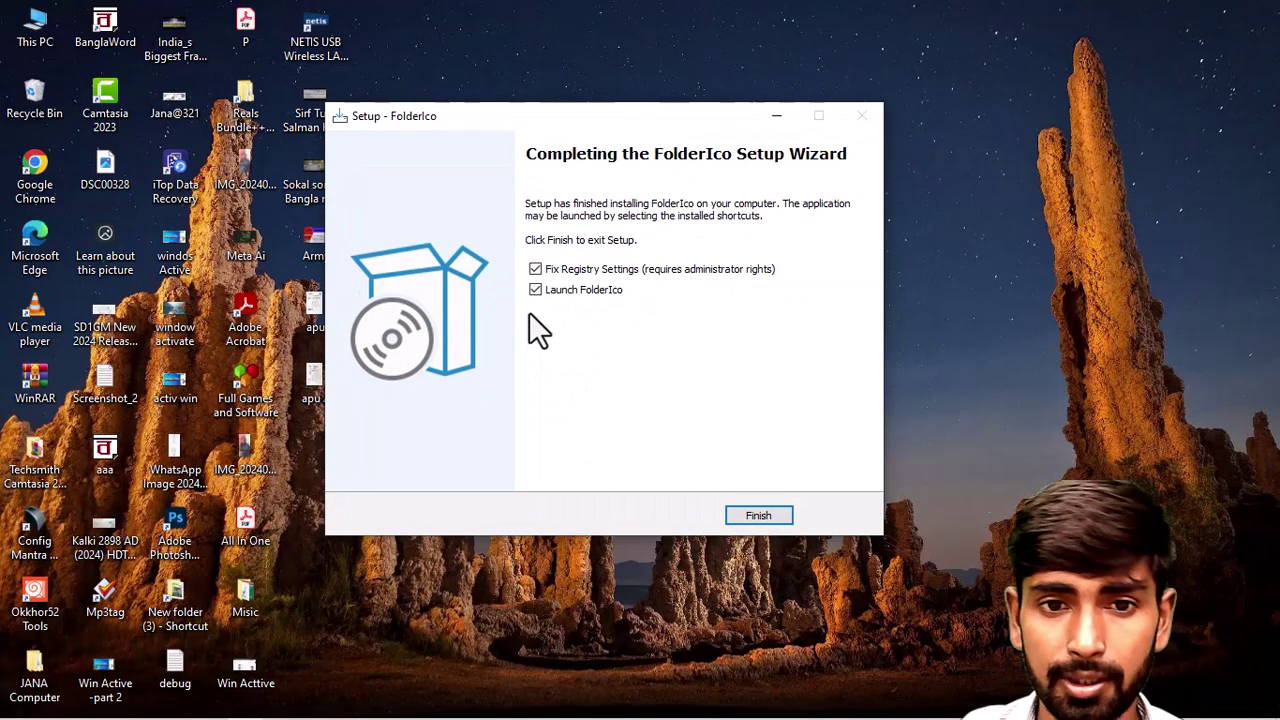
click(760, 516)
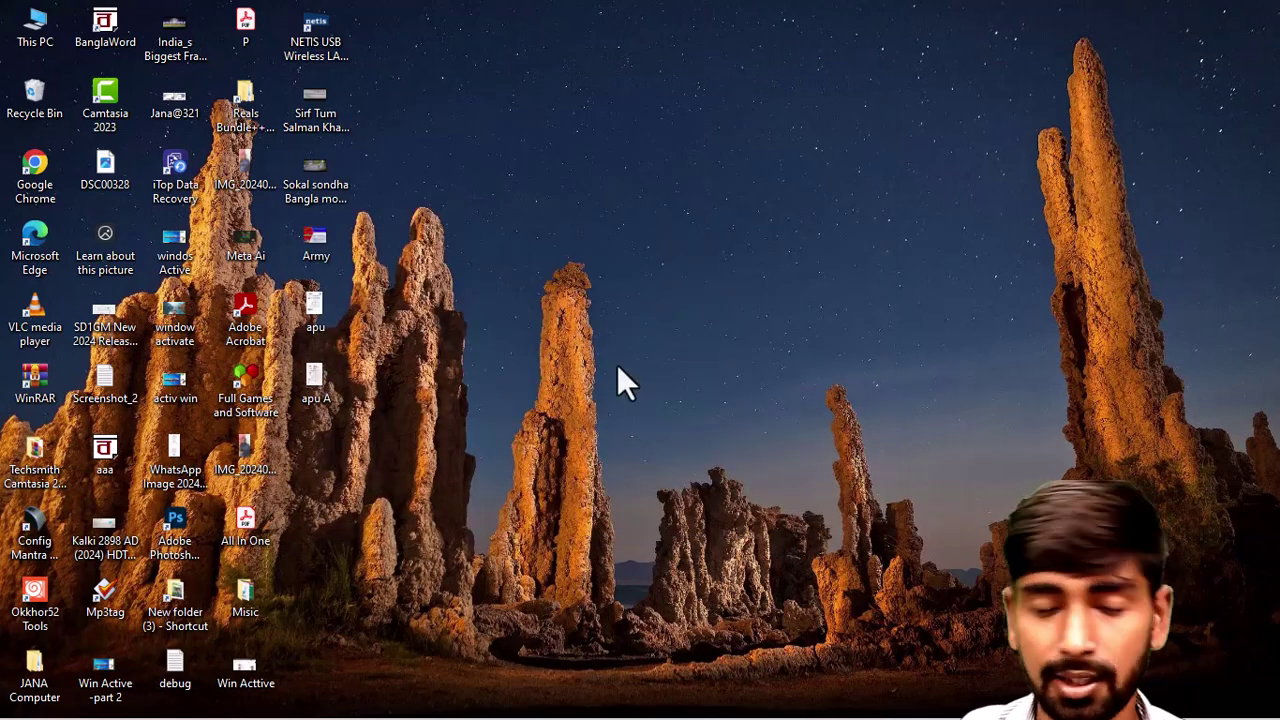
click(696, 386)
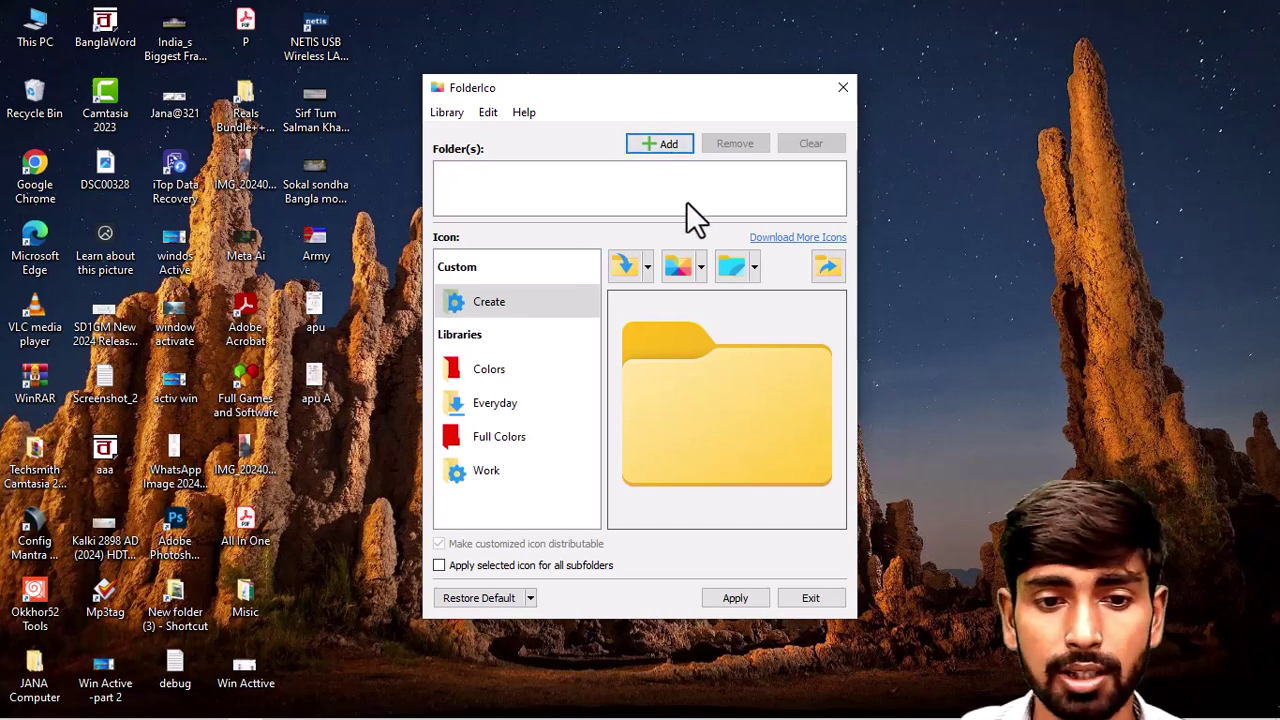
Open the Misic folder from the desktop beside the FolderIco window and create a new folder inside it.
drag(628, 88, 696, 84)
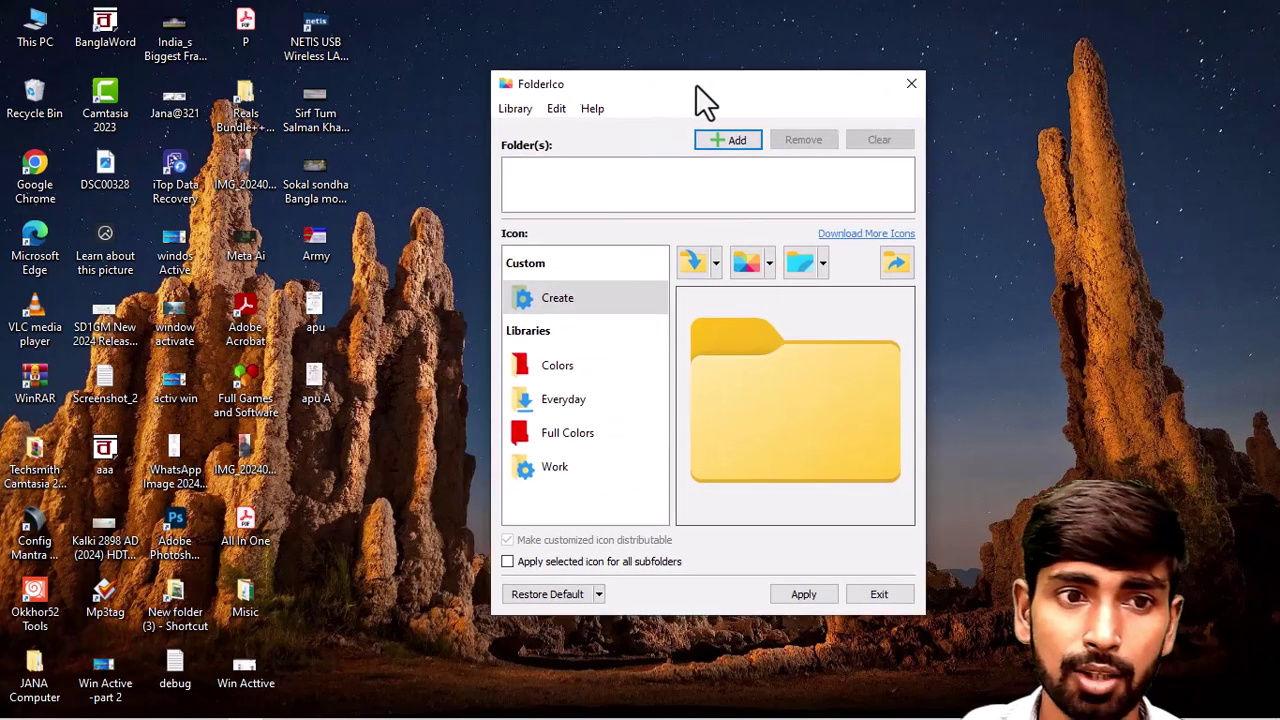
double_click(245, 600)
right_click(31, 195)
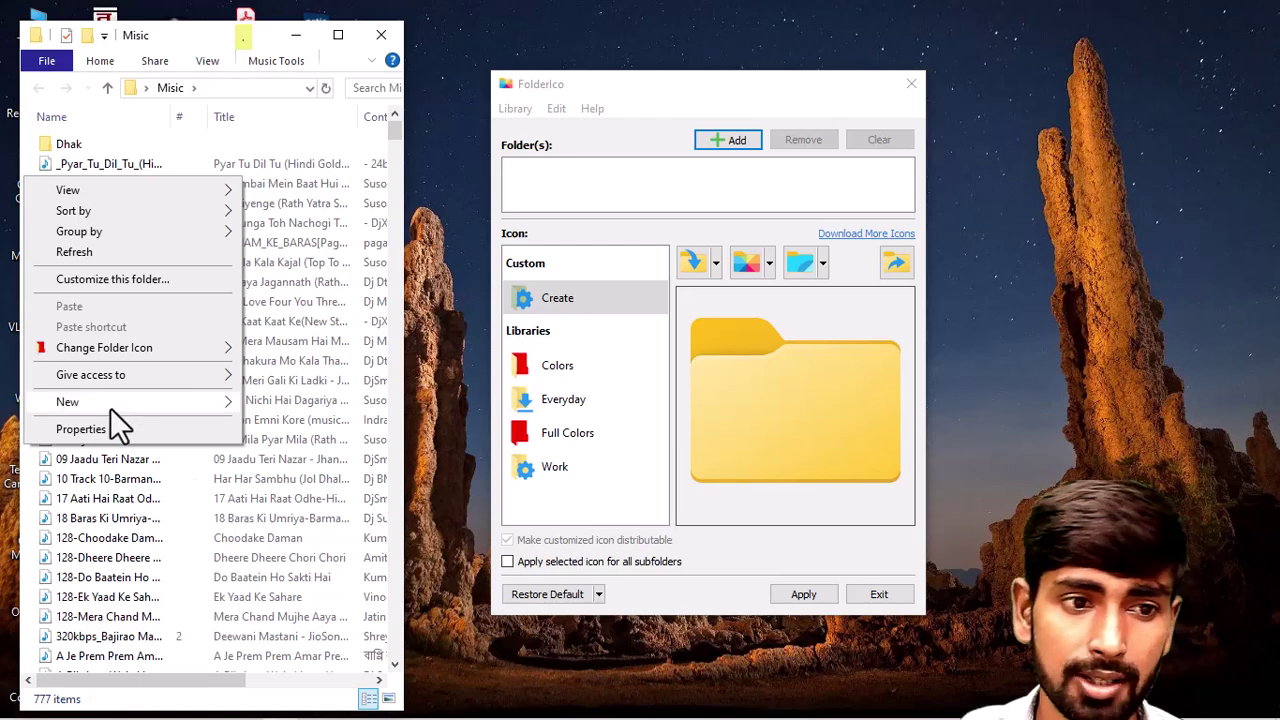
mouse_move(110, 407)
click(261, 404)
click(288, 386)
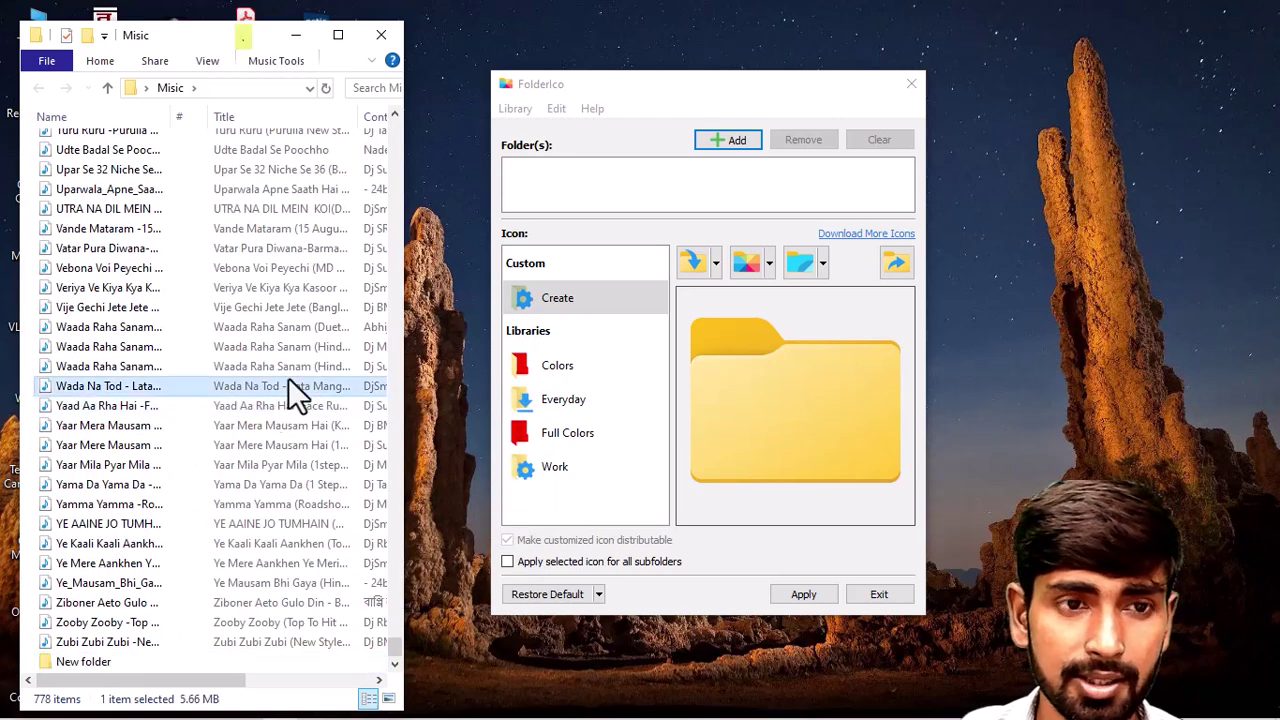
Add the newly created "New folder" from Misic to FolderIco's list of folders to customize.
click(40, 89)
click(65, 88)
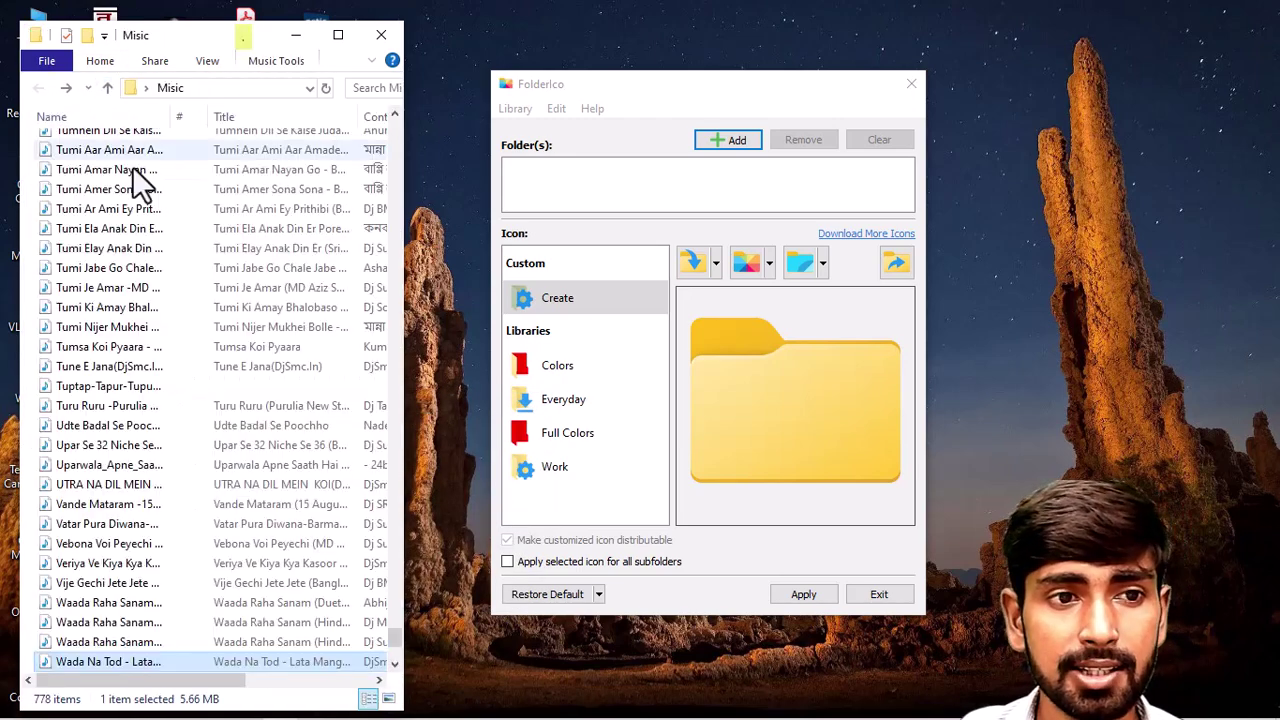
scroll(228, 379, up, 20)
drag(83, 164, 701, 185)
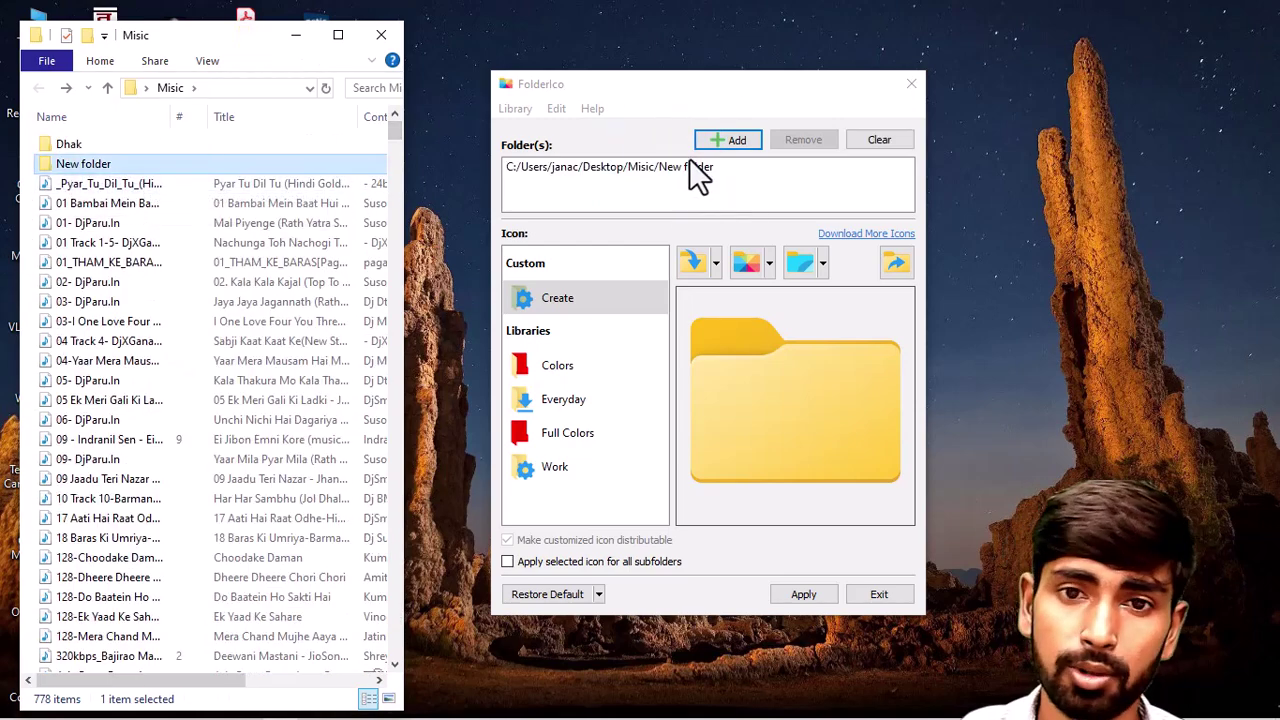
click(731, 141)
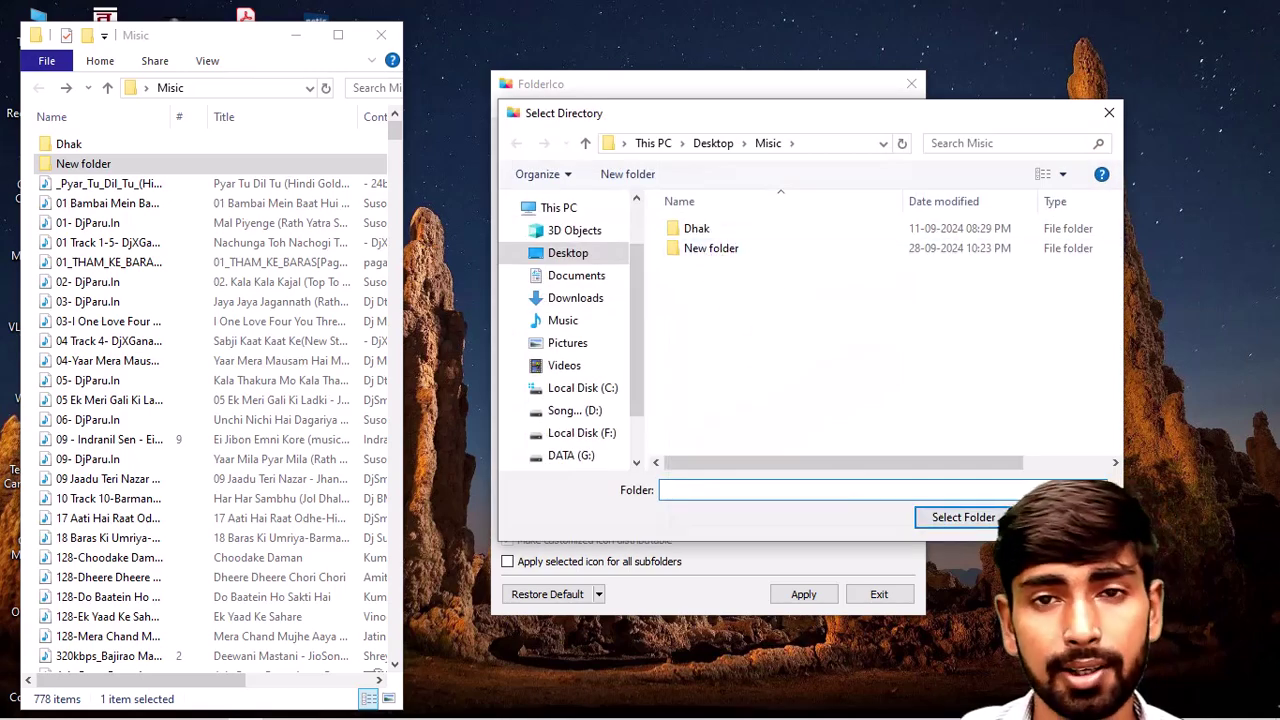
key(Escape)
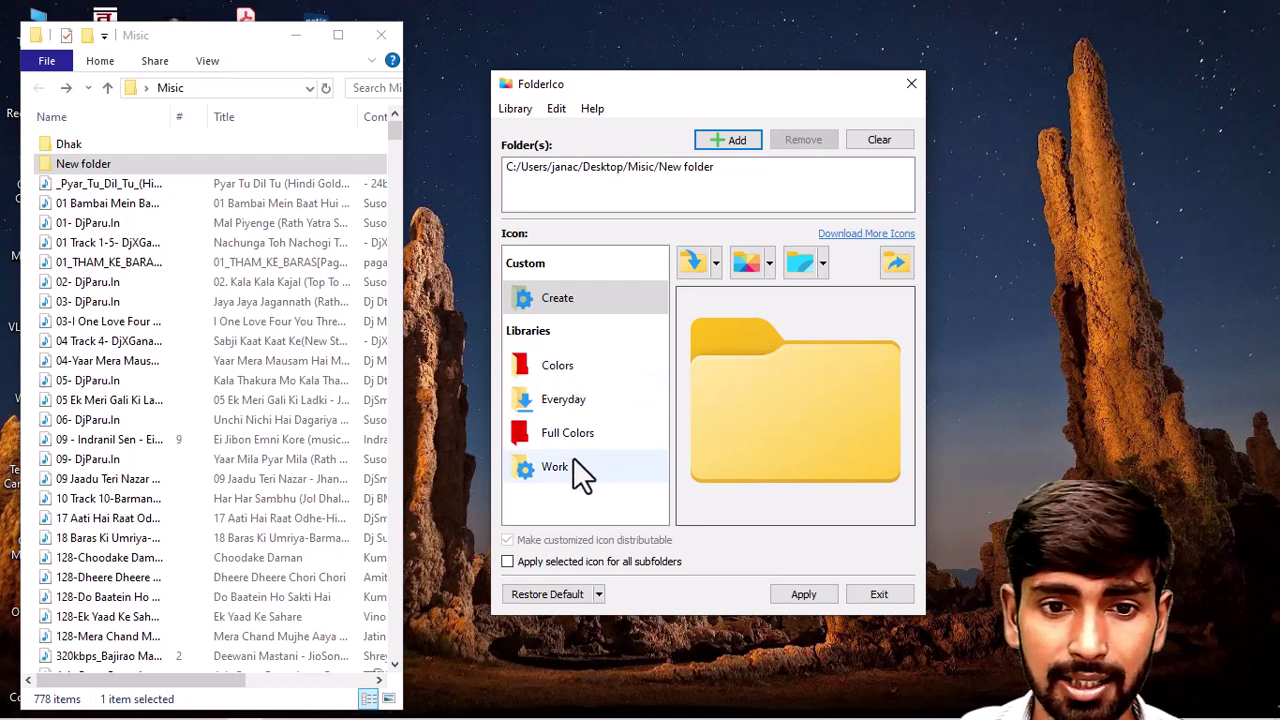
Apply the red icon from the Full Colors library to "New folder" and enlarge the icons in the Misic window.
click(557, 436)
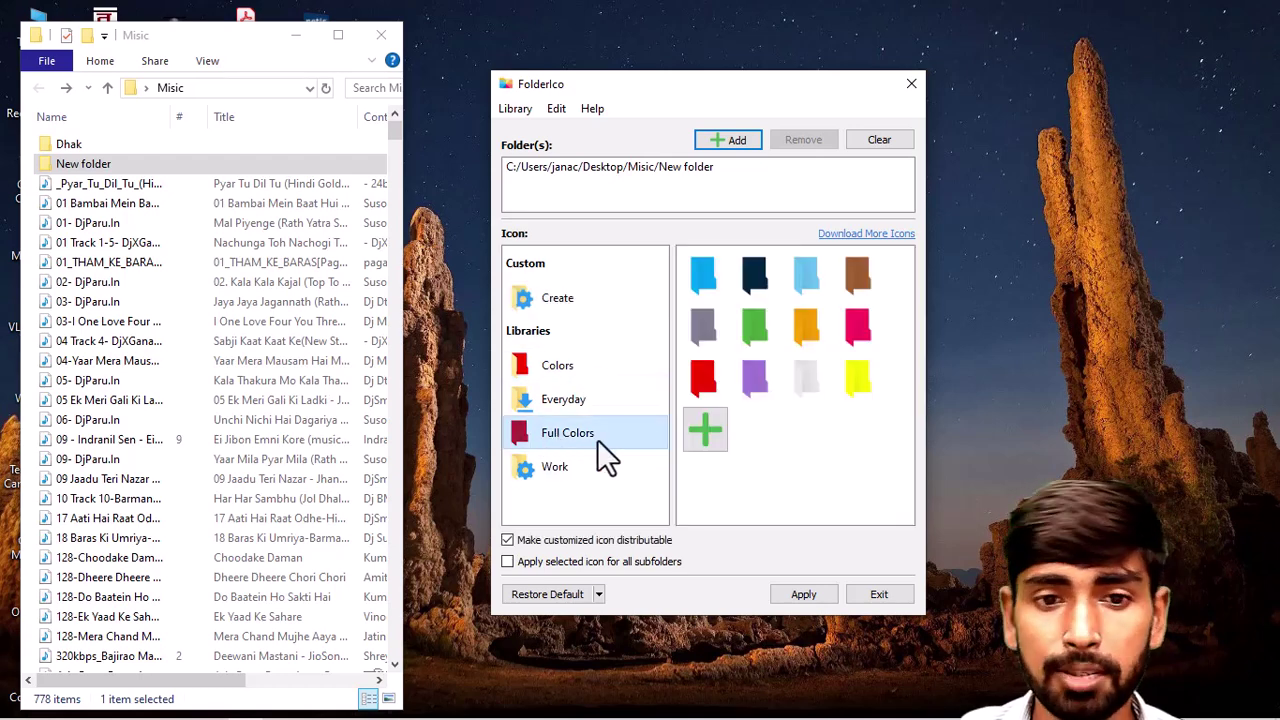
click(752, 326)
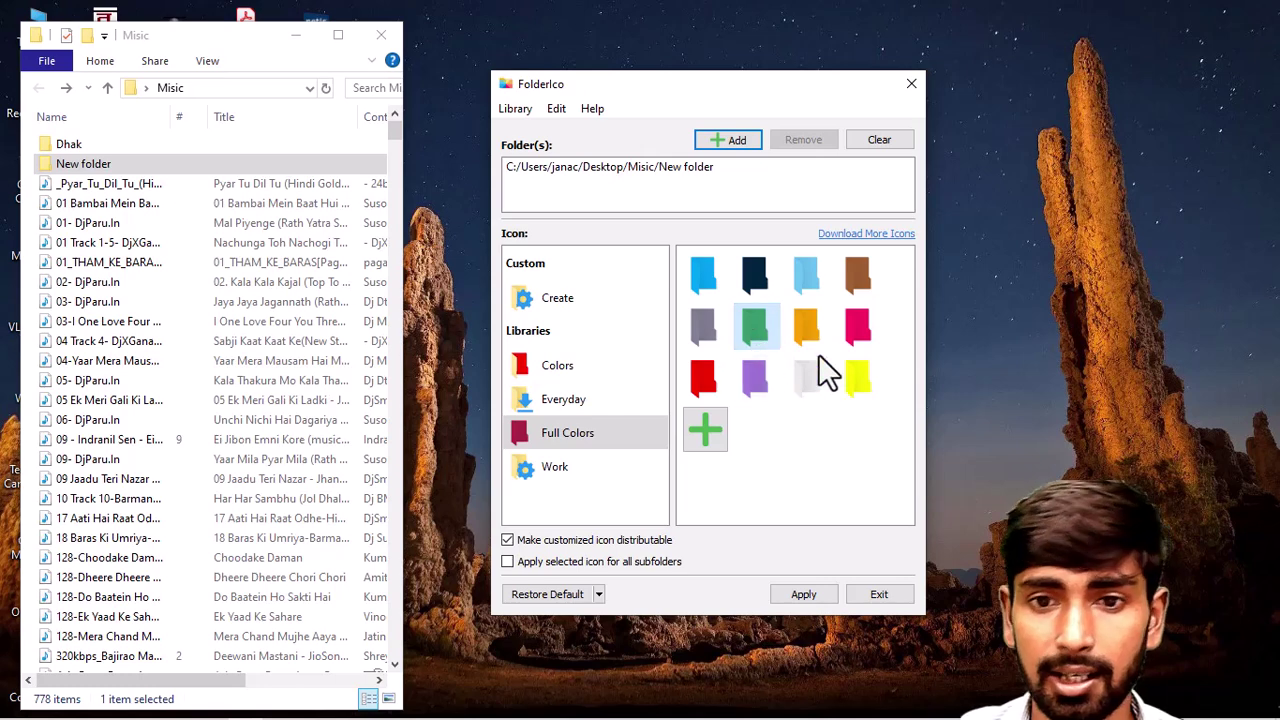
click(703, 378)
click(800, 594)
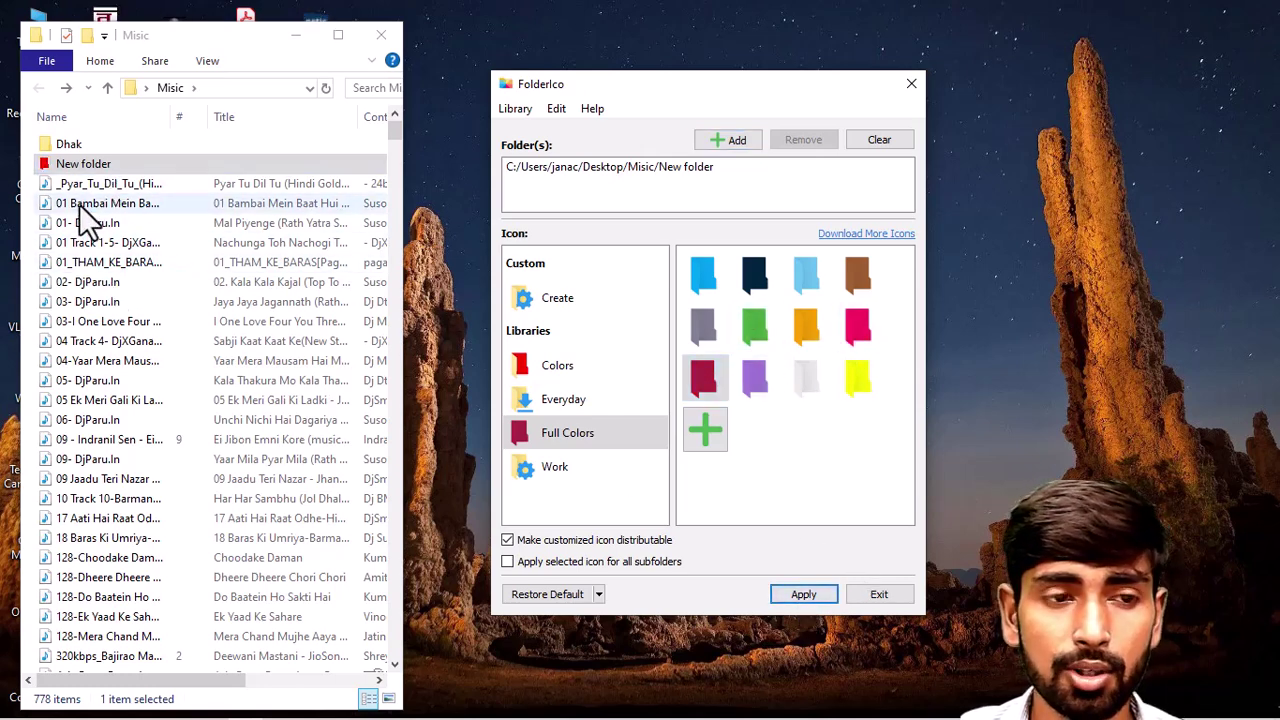
ctrl+scroll(193, 239, up, 3)
ctrl+scroll(200, 245, up, 3)
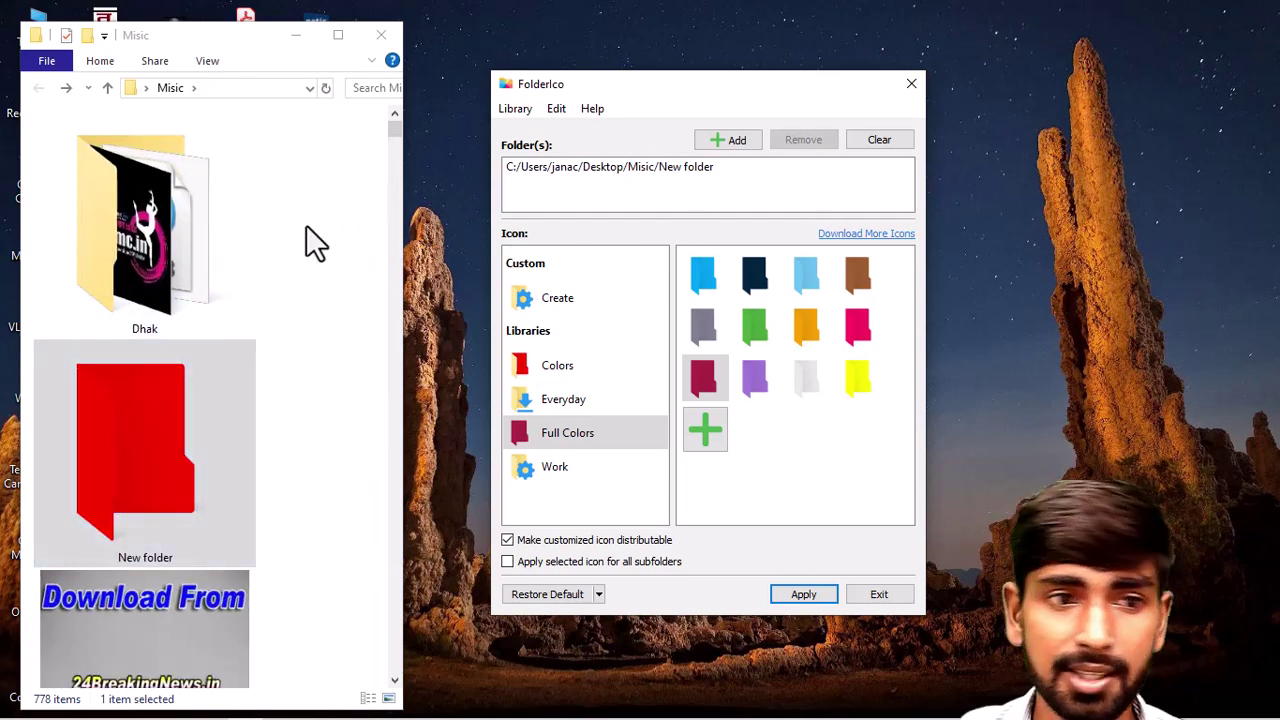
Add the Dhak folder from Misic to FolderIco's folder list and select its entry.
drag(141, 206, 650, 185)
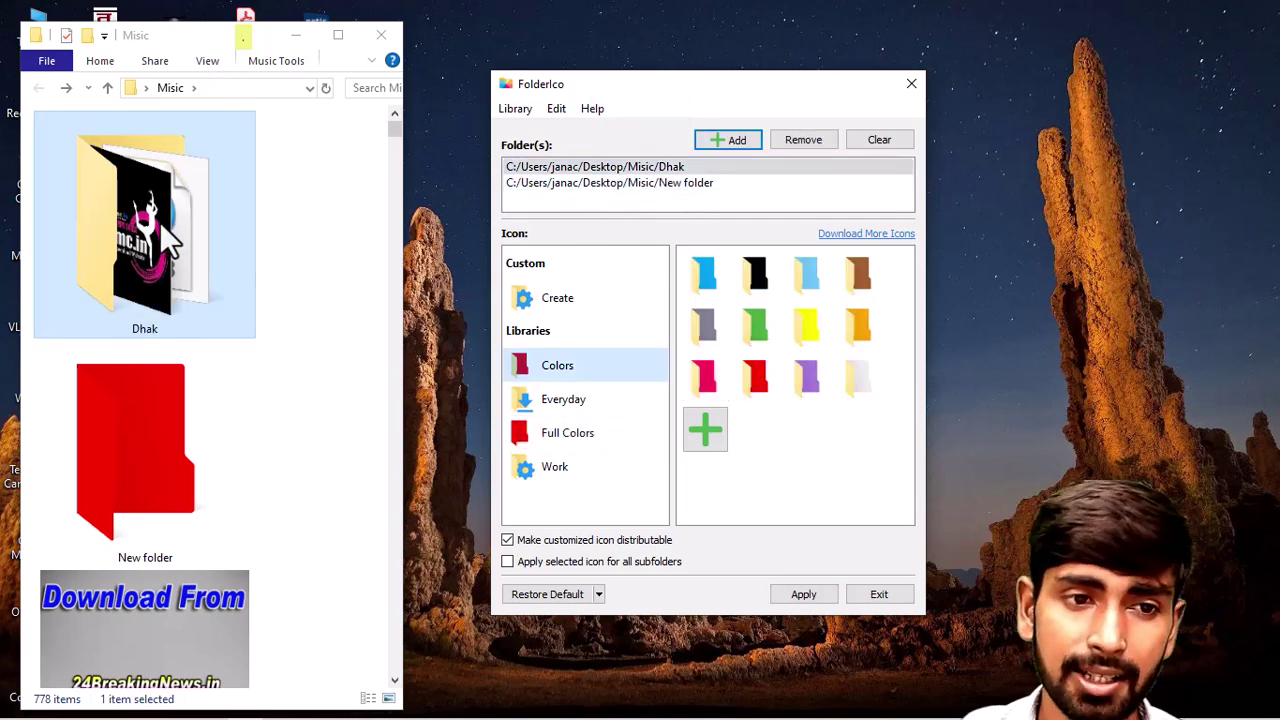
drag(189, 274, 690, 175)
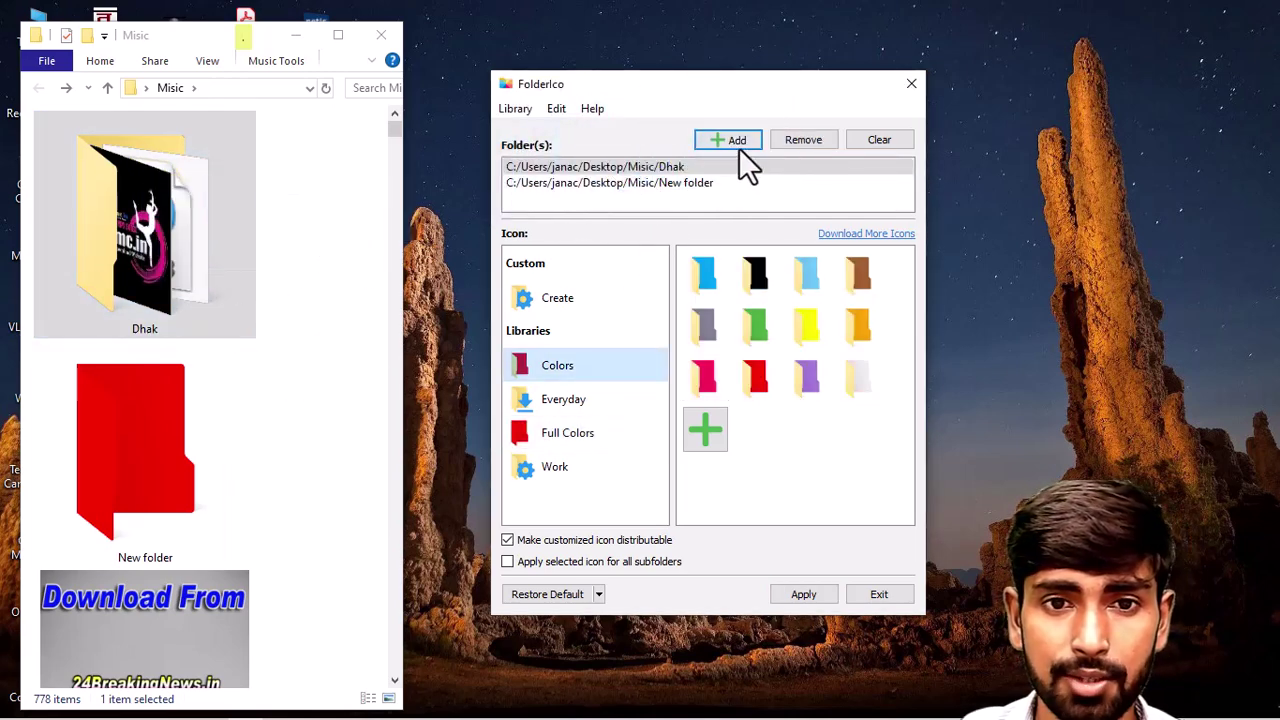
click(631, 167)
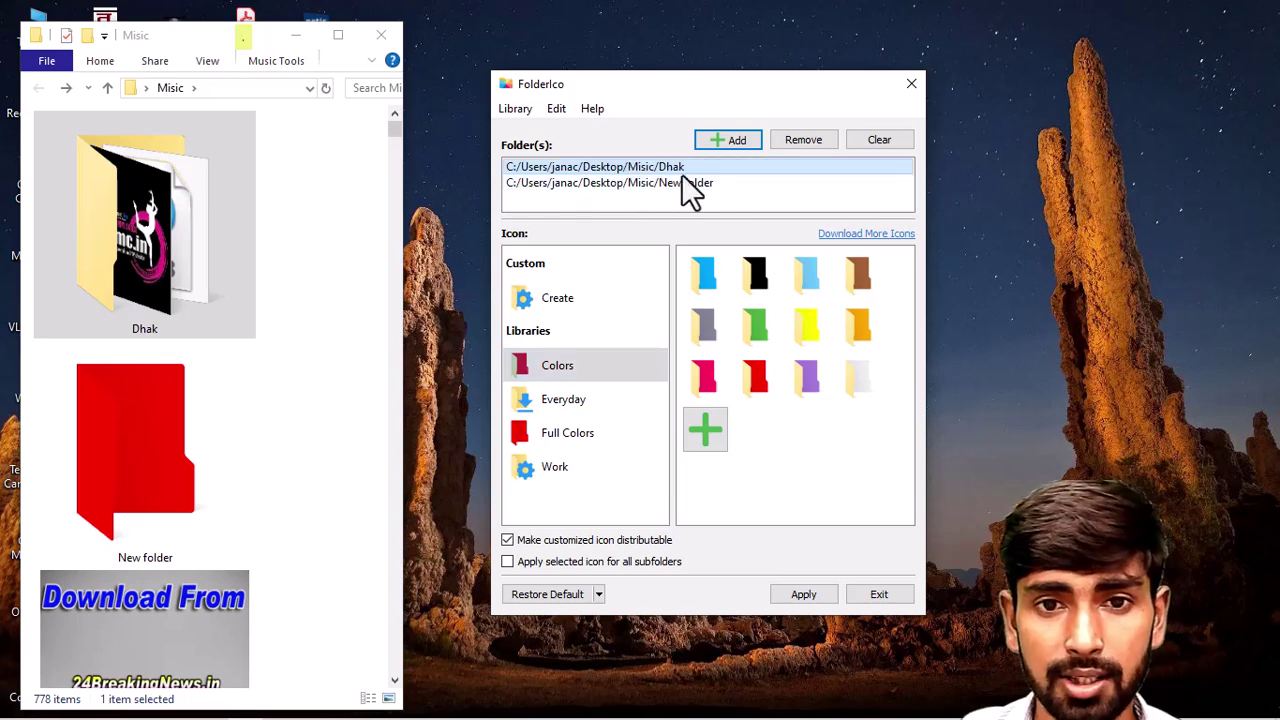
Browse the Colors, Full Colors and Everyday libraries and apply the Everyday download-arrow icon to the Dhak folder and New folder.
click(560, 400)
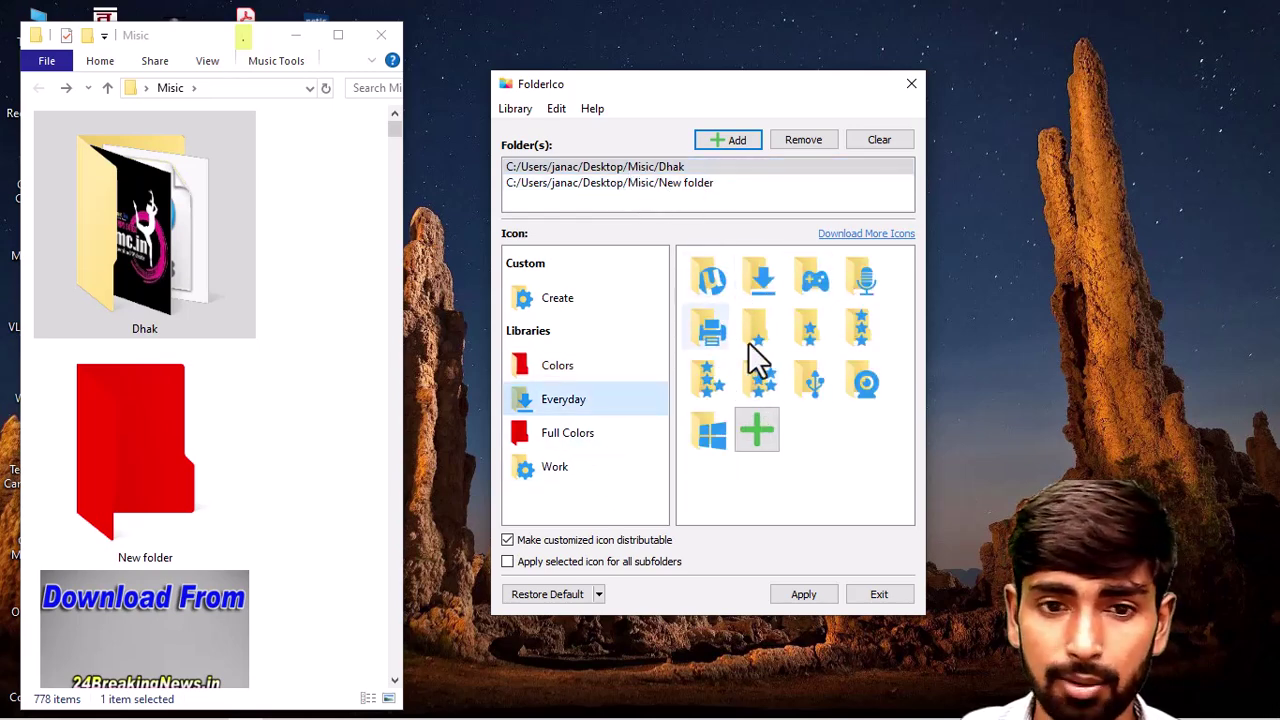
click(577, 368)
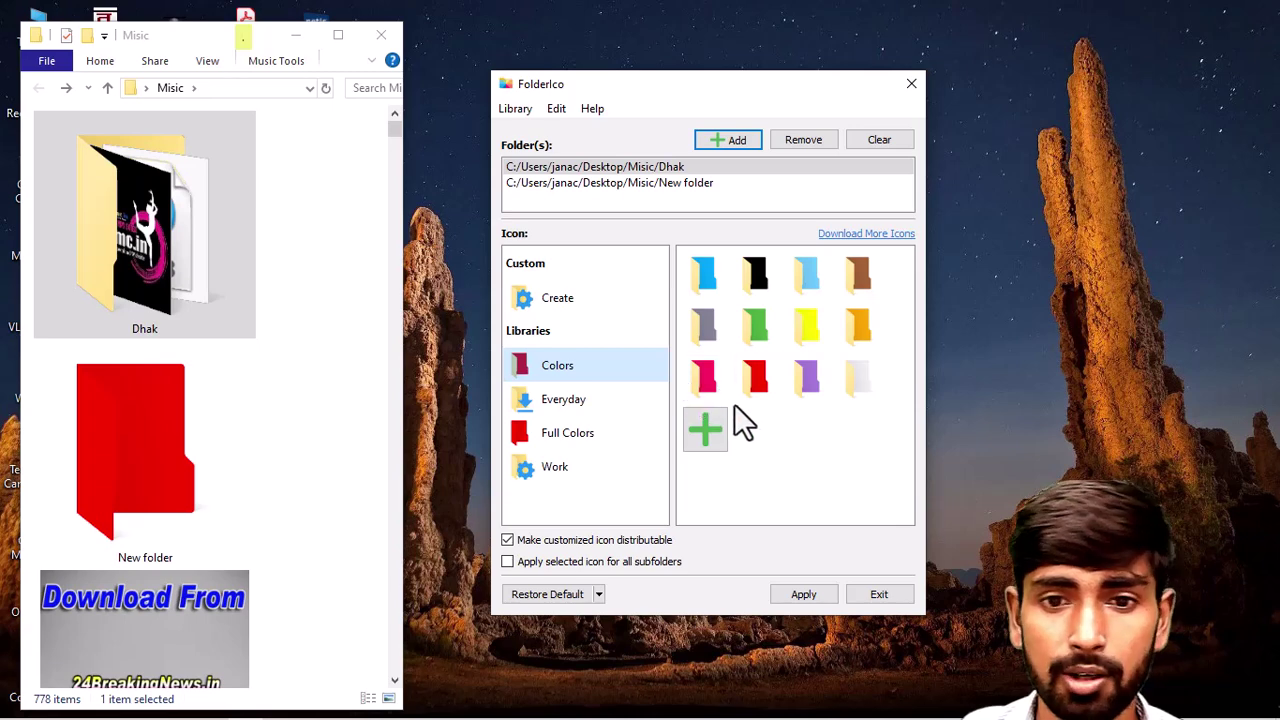
click(584, 430)
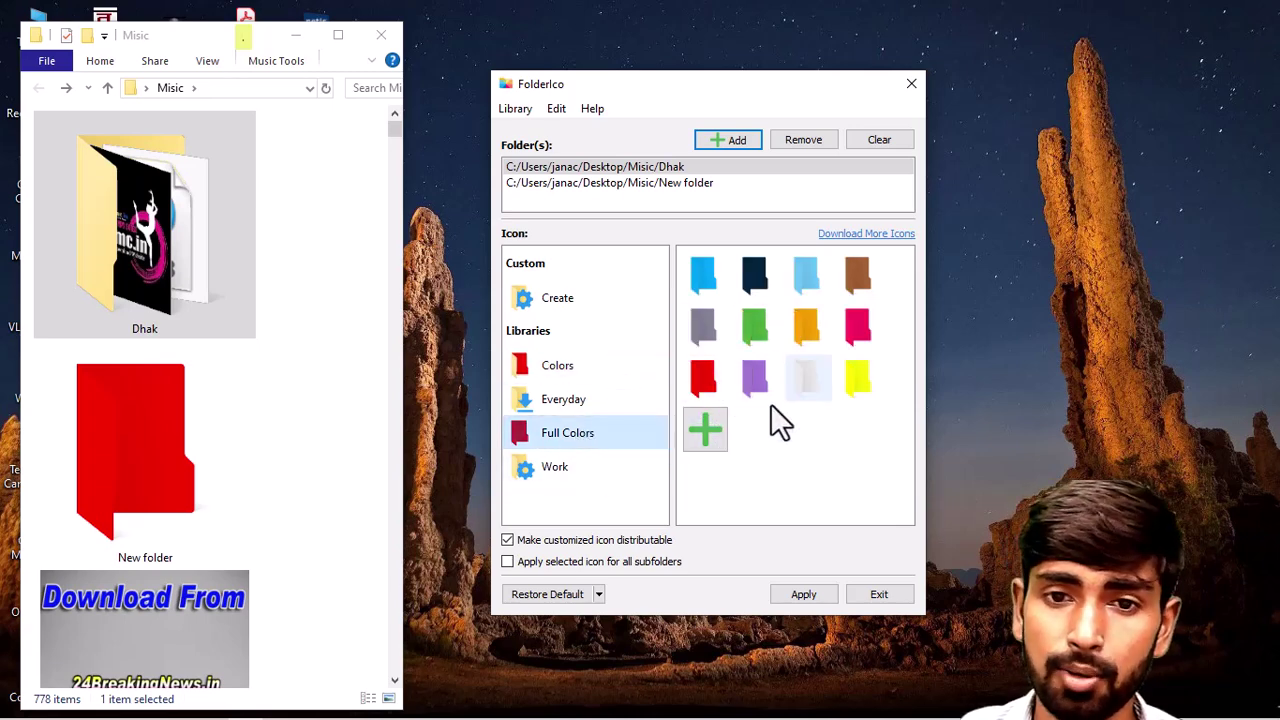
click(601, 373)
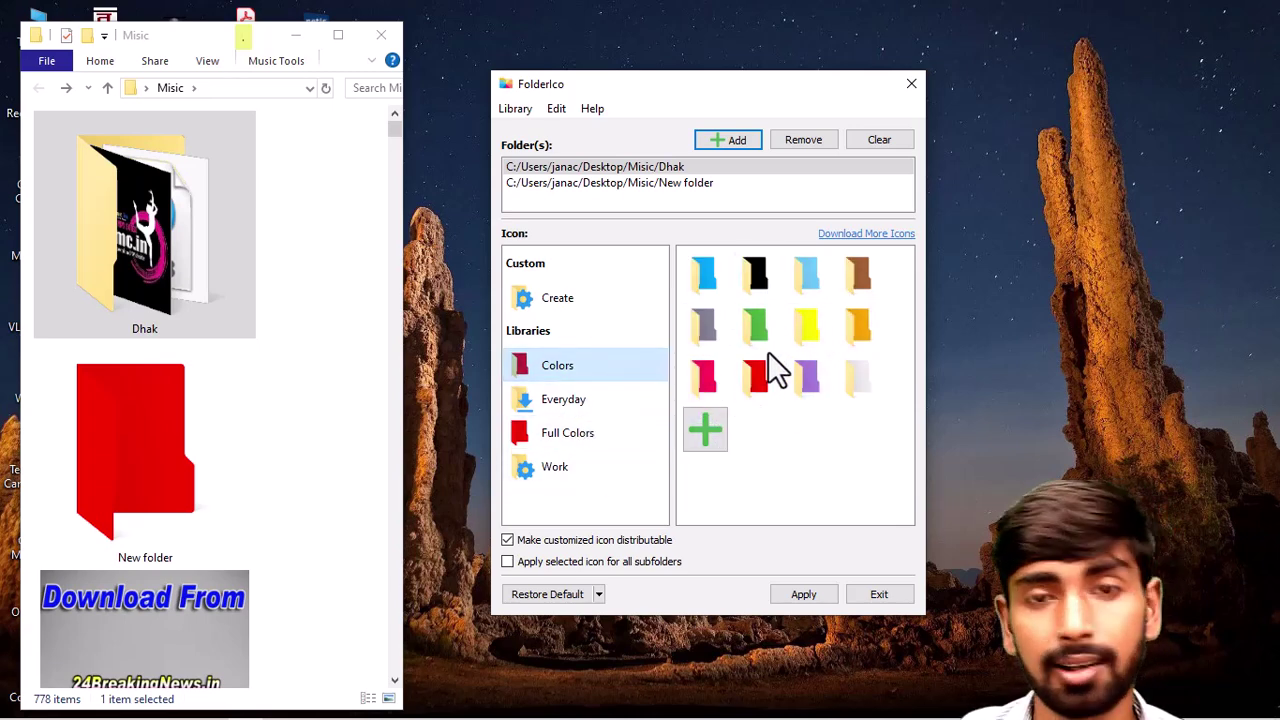
click(571, 401)
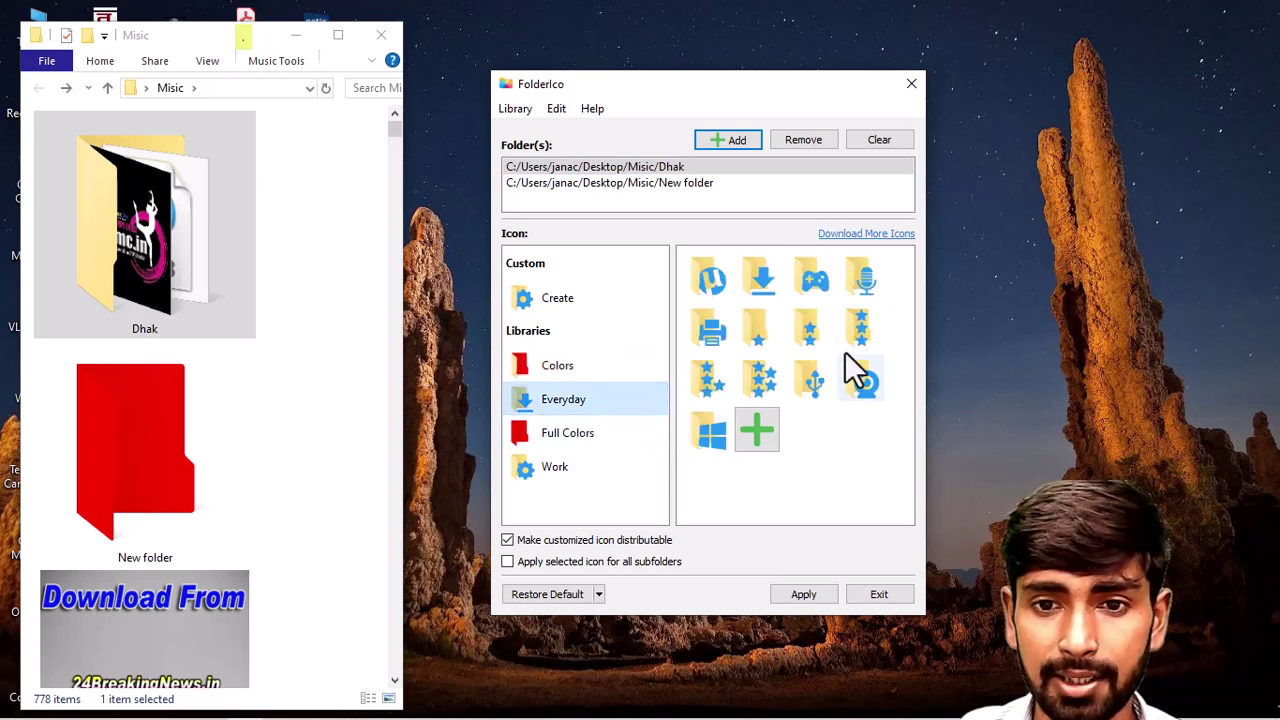
click(765, 283)
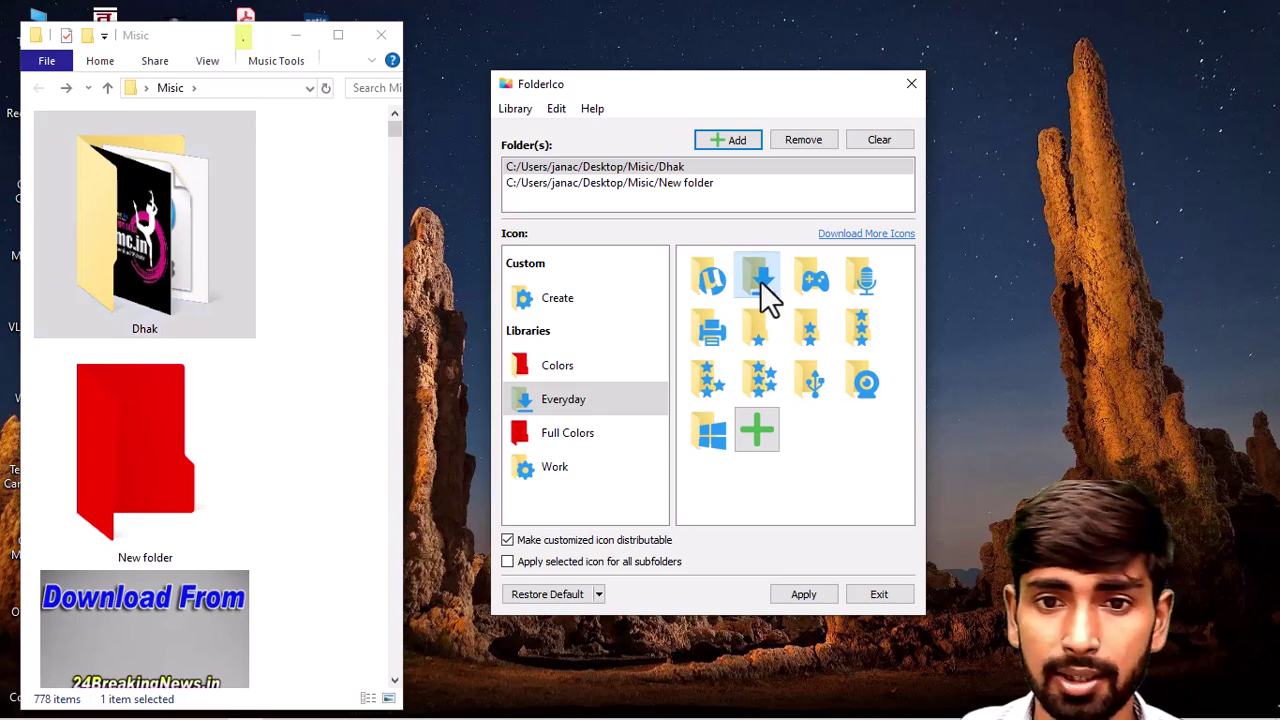
click(805, 596)
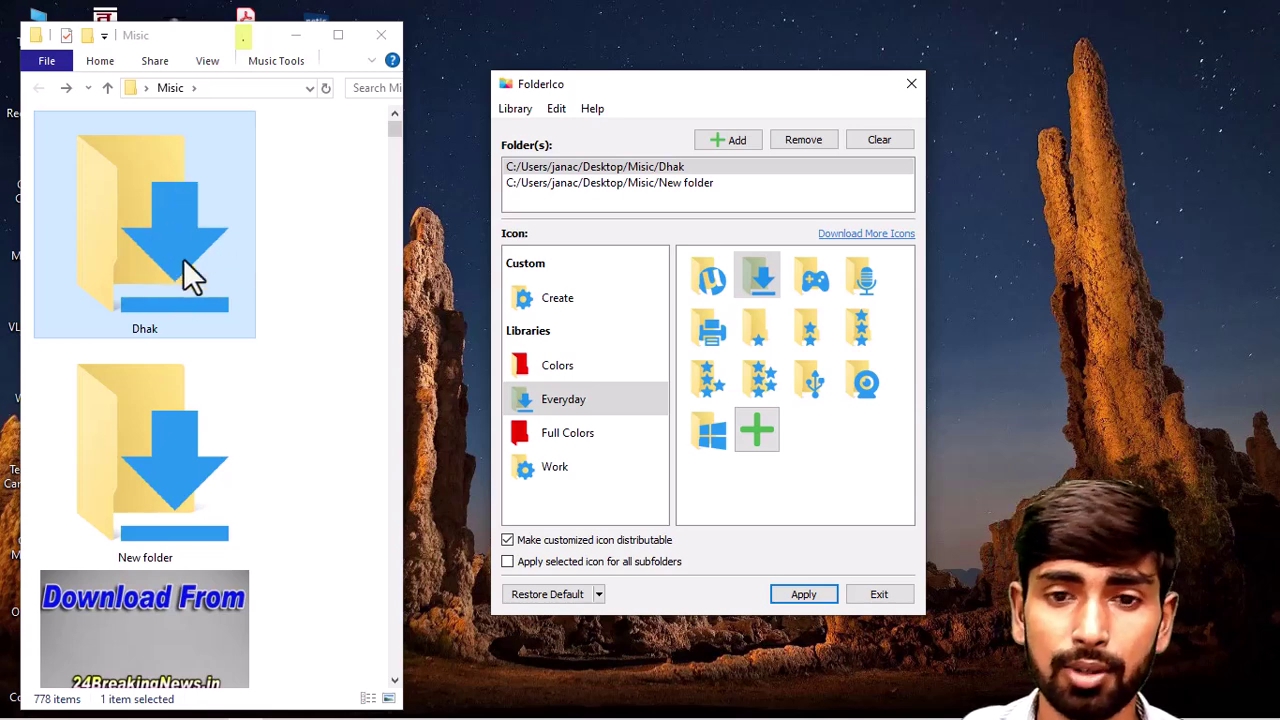
Apply the five-star icon from the Everyday library to the listed folders and close the Misic window.
click(757, 392)
click(803, 596)
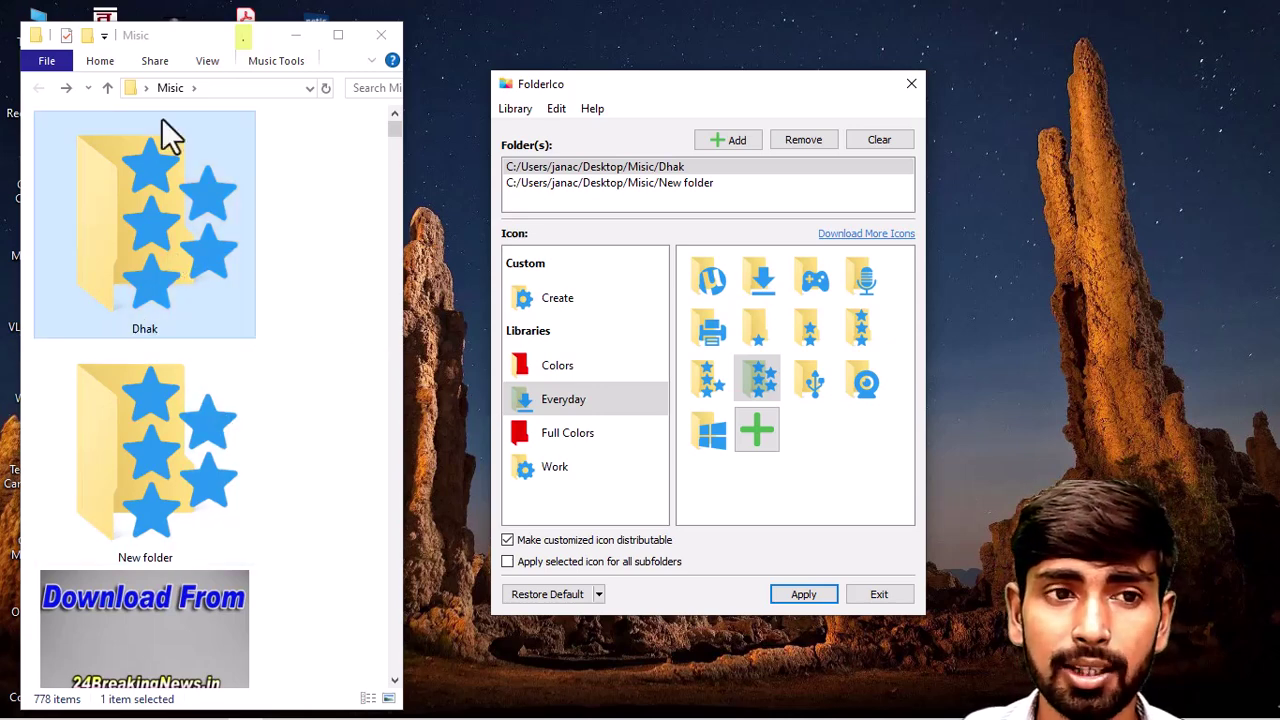
click(385, 39)
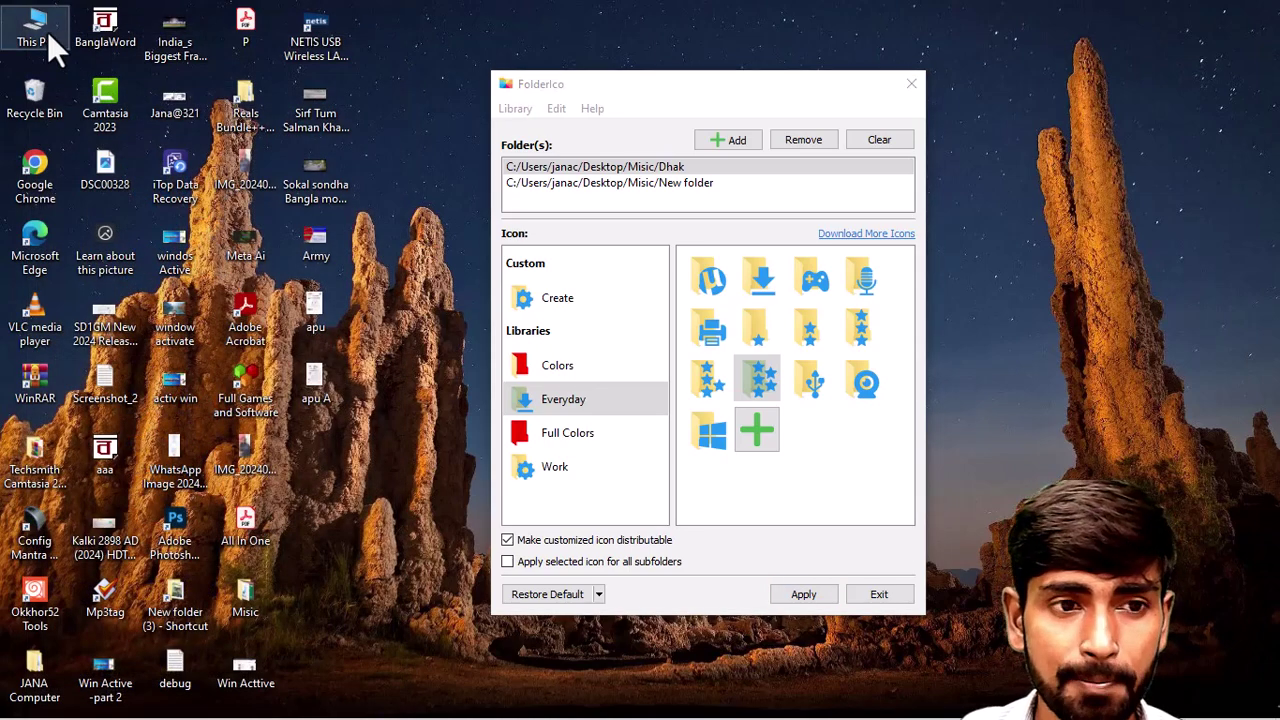
Examine the Old Bangla folder inside Bangla, starting from This PC, and FolderIco's Work icon library, and close the song folder window.
double_click(47, 31)
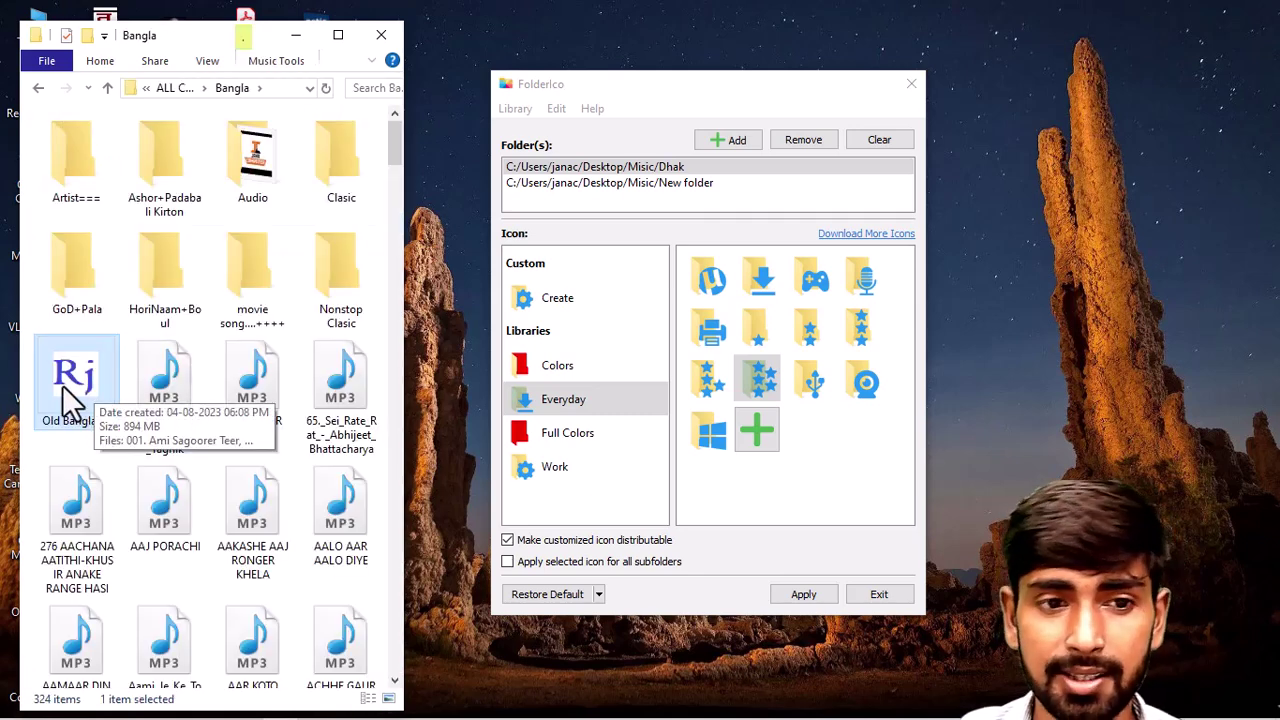
double_click(87, 373)
click(37, 88)
click(40, 89)
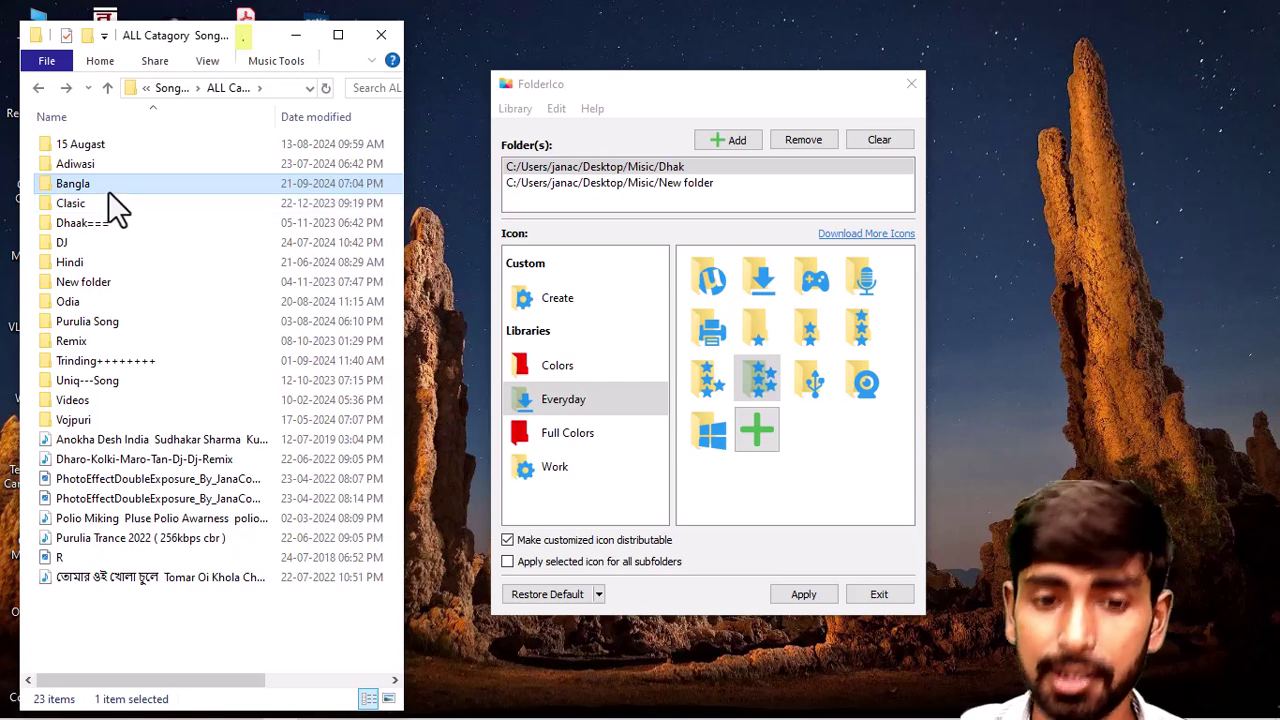
click(570, 468)
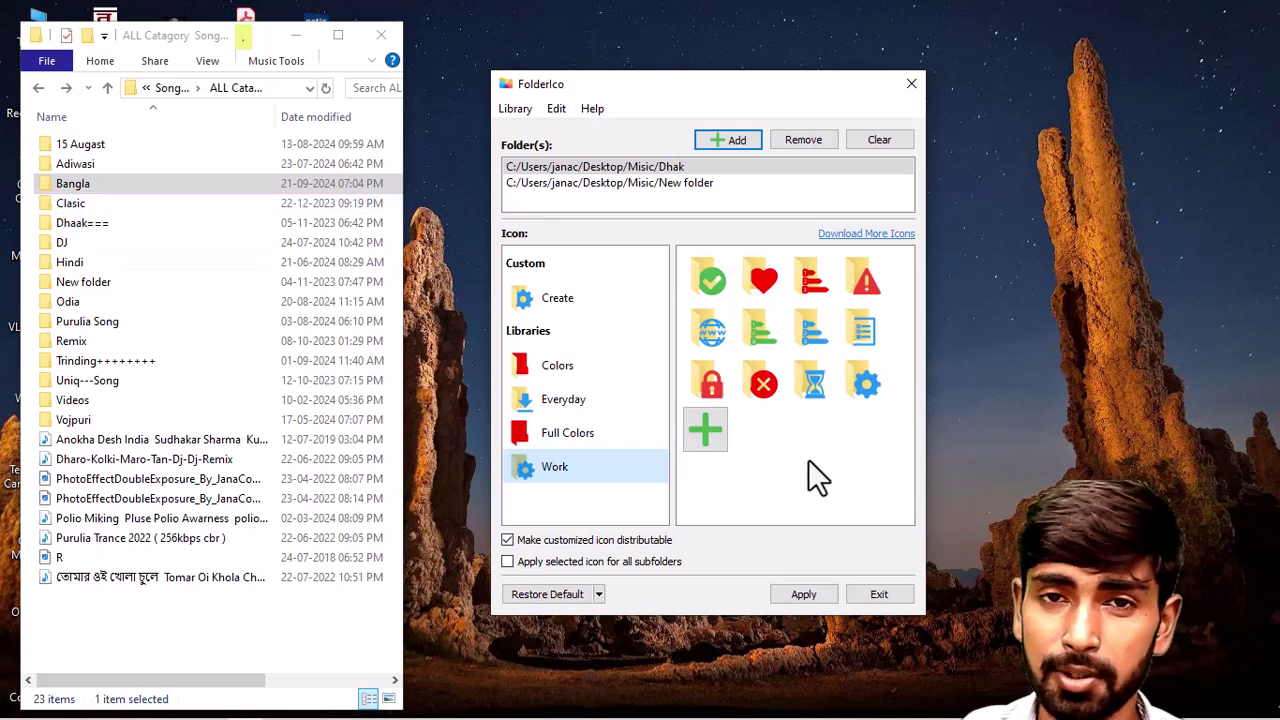
click(382, 36)
Move the FolderIco window over the desktop icons to clear the rest of the desktop.
right_click(679, 56)
click(700, 76)
drag(700, 76, 257, 72)
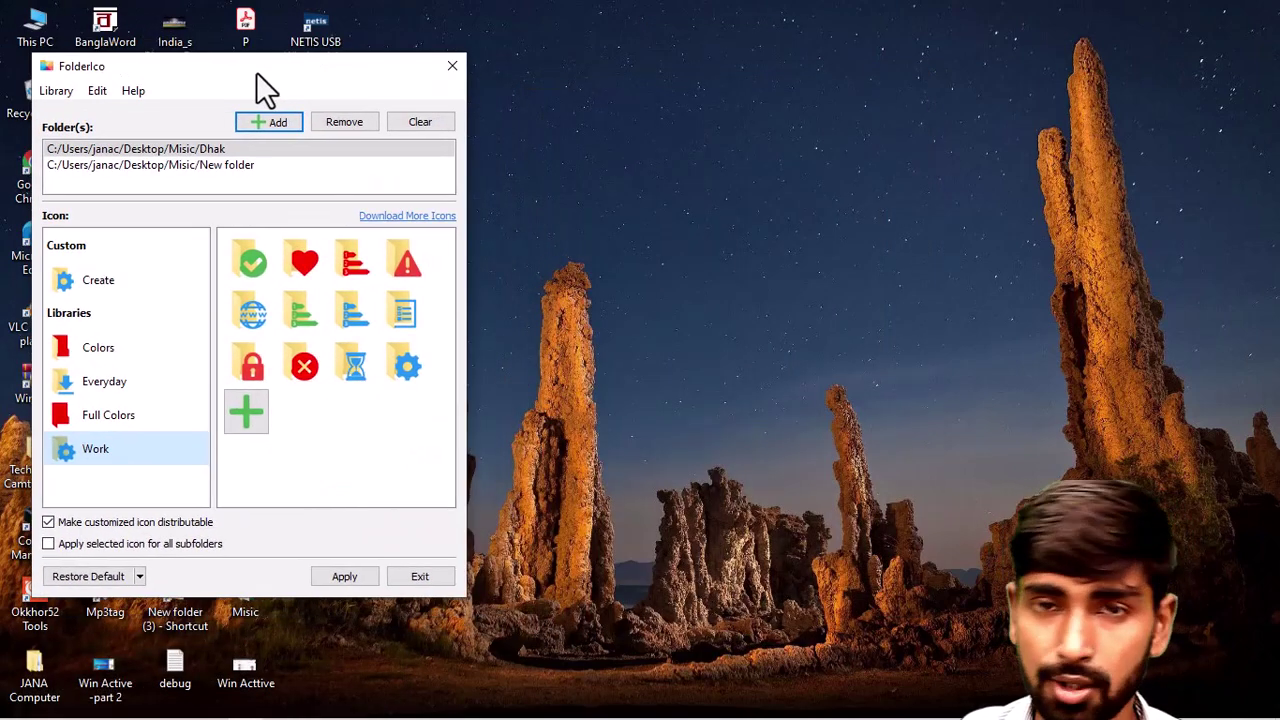
right_click(768, 117)
click(816, 172)
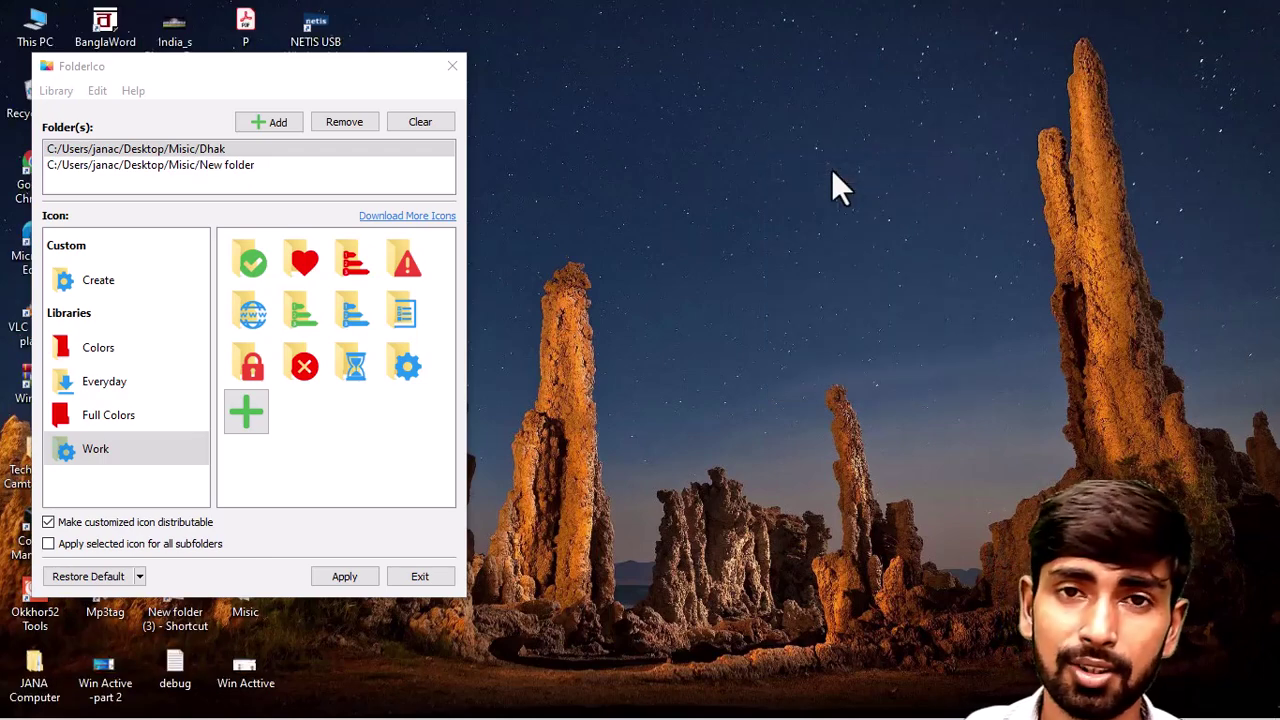